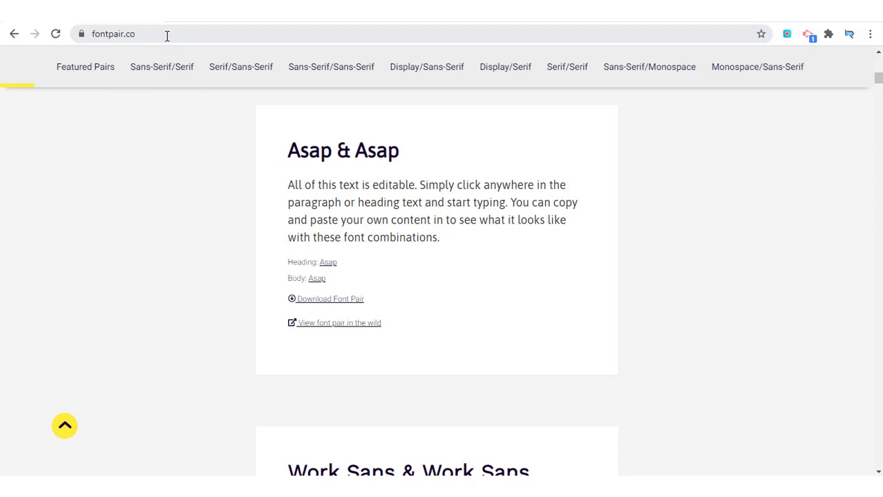
Check the fontpair.co address, then scroll back up to the header and Featured Font Pairs.
click(98, 34)
key(End)
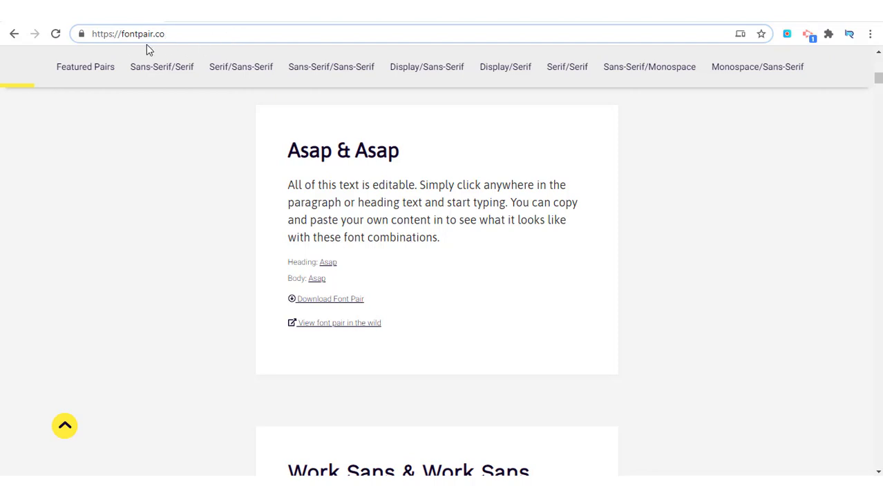
click(123, 34)
scroll(374, 191, up, 4)
scroll(881, 233, up, 5)
scroll(882, 233, up, 5)
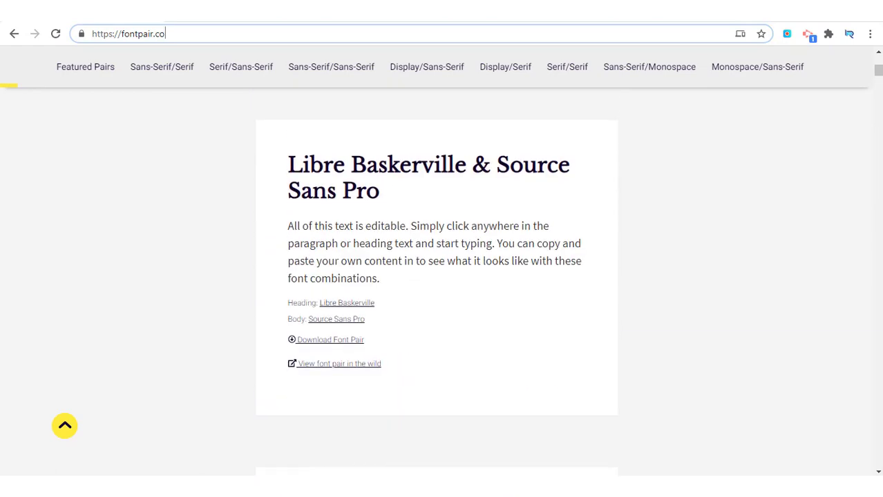
scroll(882, 234, up, 5)
scroll(882, 234, up, 5)
scroll(881, 233, up, 5)
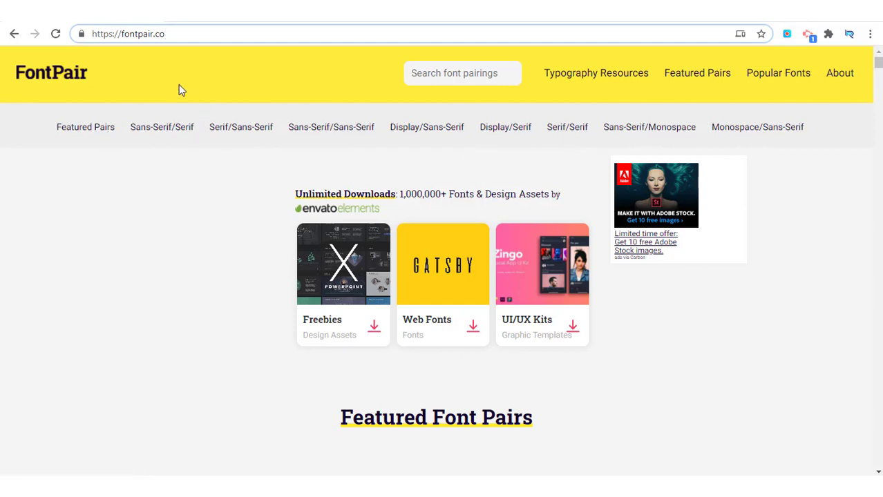
click(145, 133)
scroll(211, 161, up, 10)
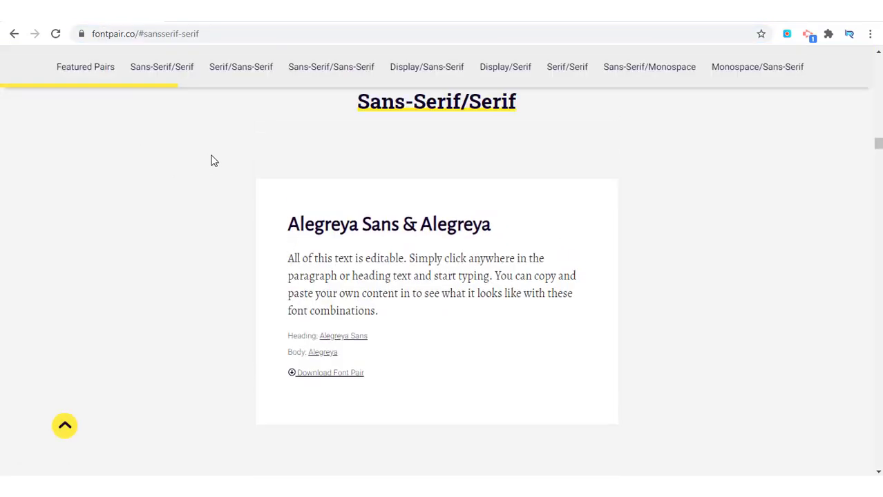
drag(872, 152, 876, 99)
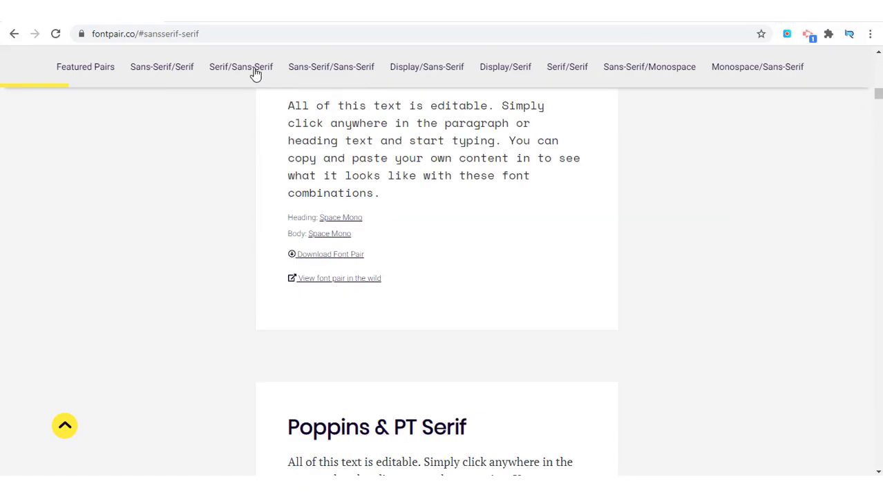
click(255, 73)
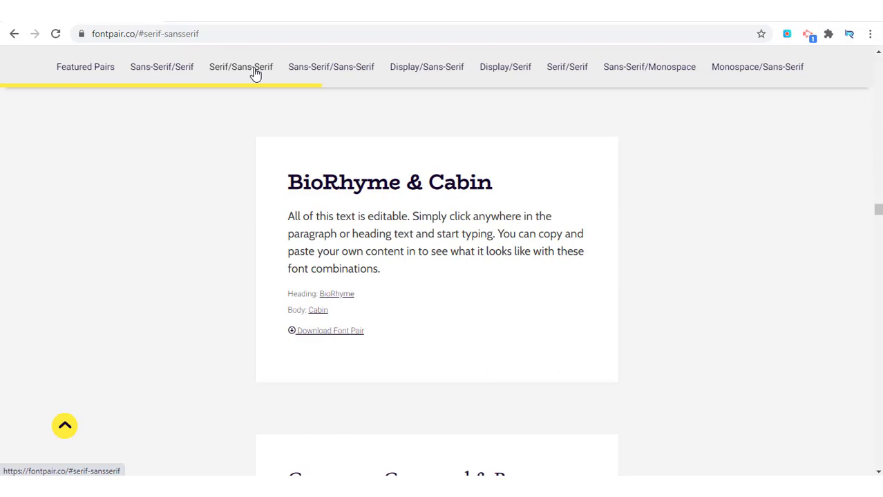
click(458, 74)
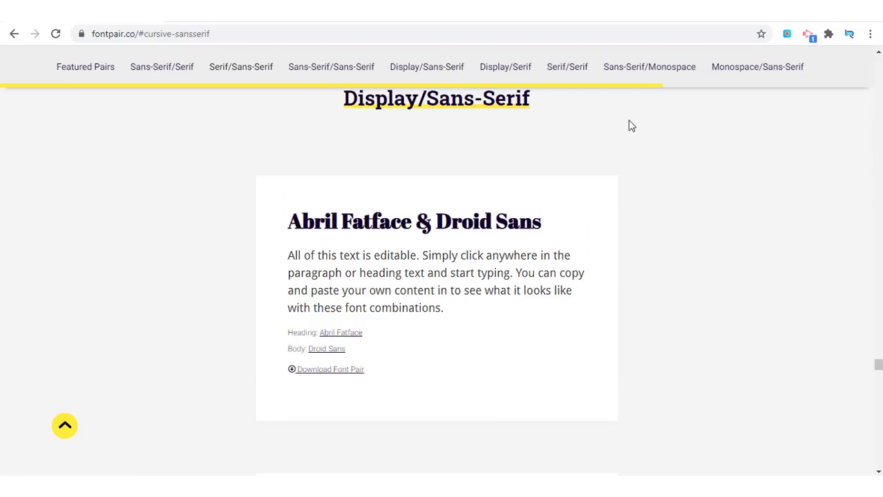
click(517, 71)
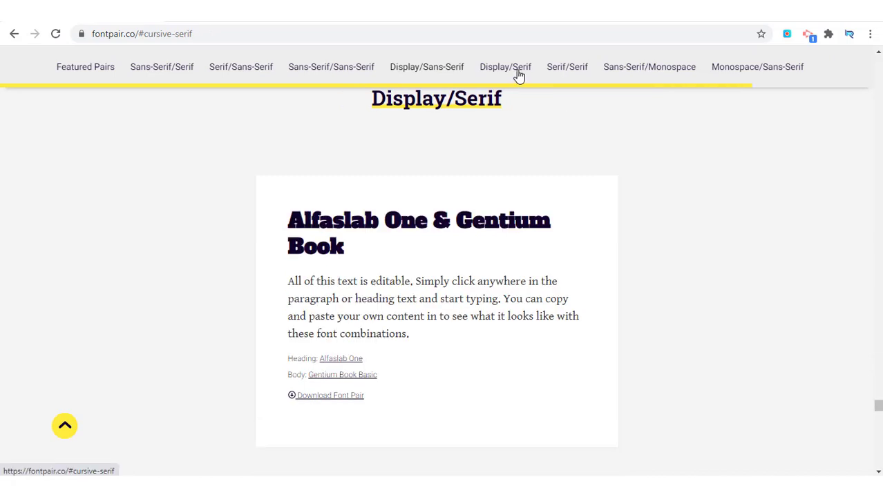
click(582, 74)
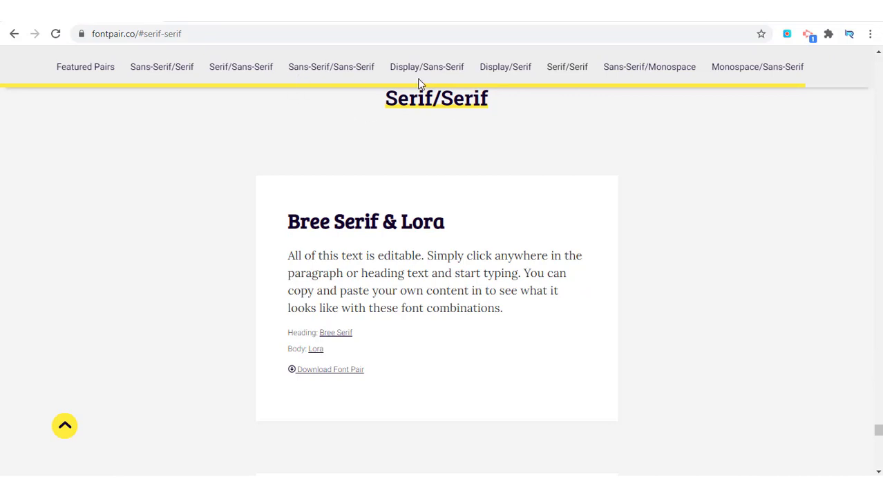
click(447, 74)
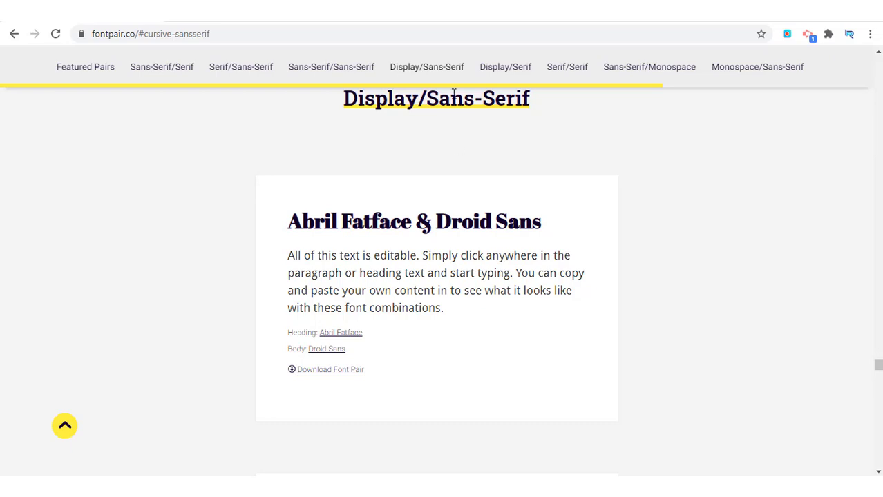
scroll(442, 110, down, 2)
scroll(440, 114, up, 2)
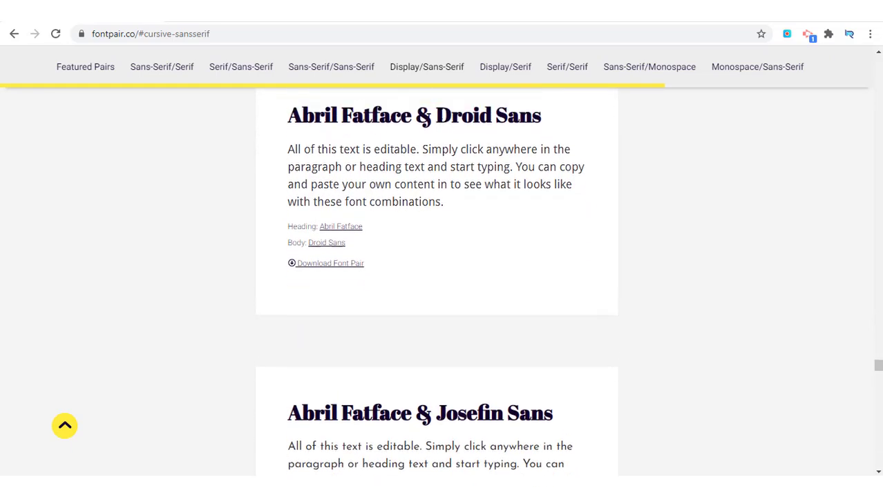
scroll(439, 116, up, 3)
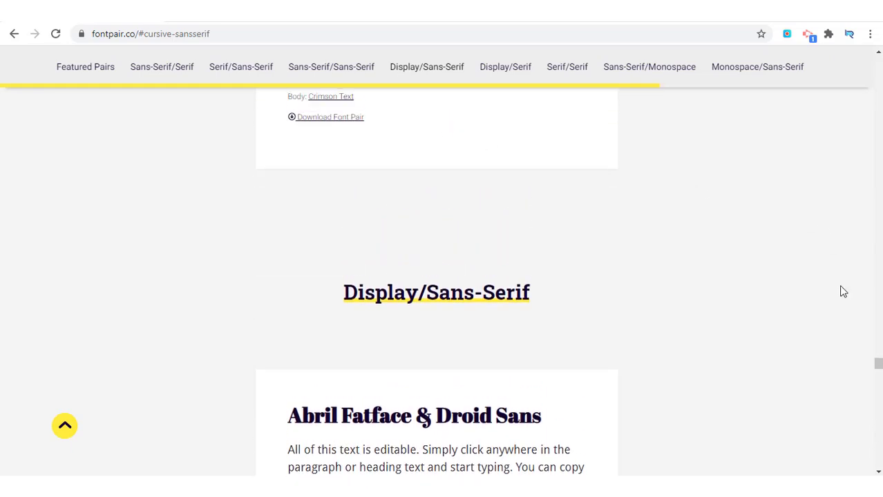
drag(878, 364, 878, 78)
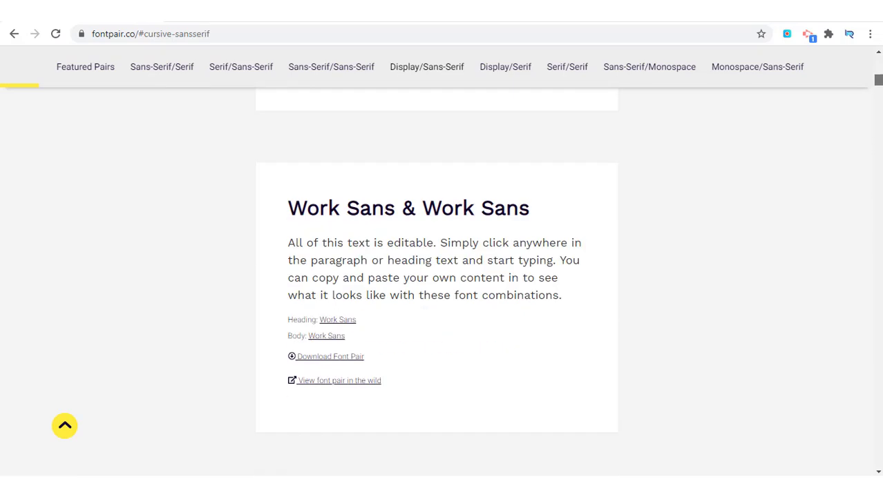
scroll(793, 198, up, 1)
scroll(789, 199, up, 5)
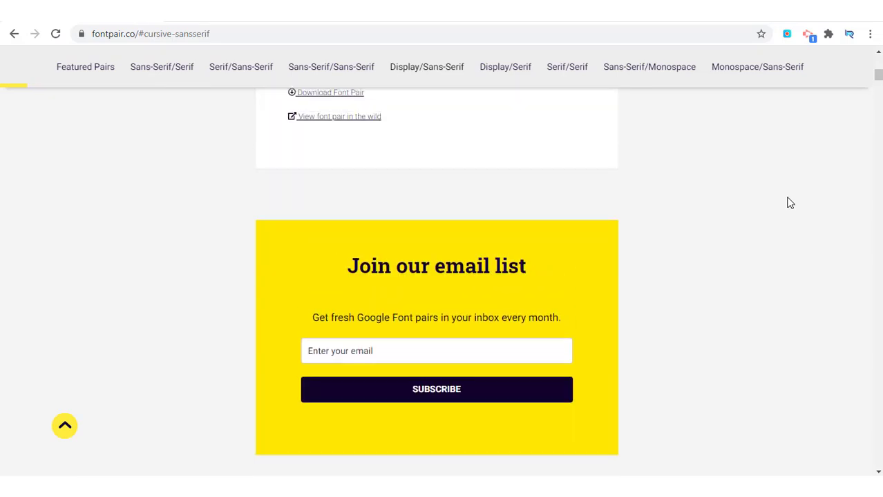
scroll(788, 199, up, 5)
scroll(791, 203, up, 3)
scroll(788, 201, up, 3)
scroll(788, 201, up, 4)
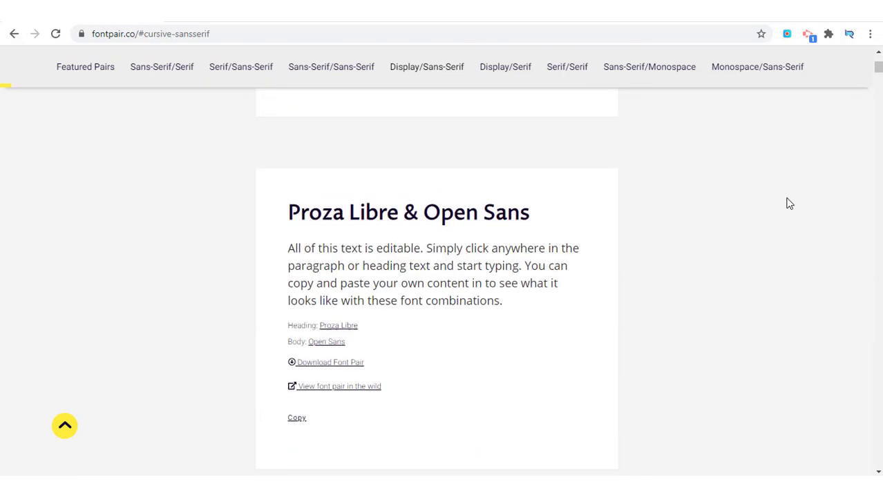
scroll(785, 202, up, 3)
scroll(867, 161, up, 4)
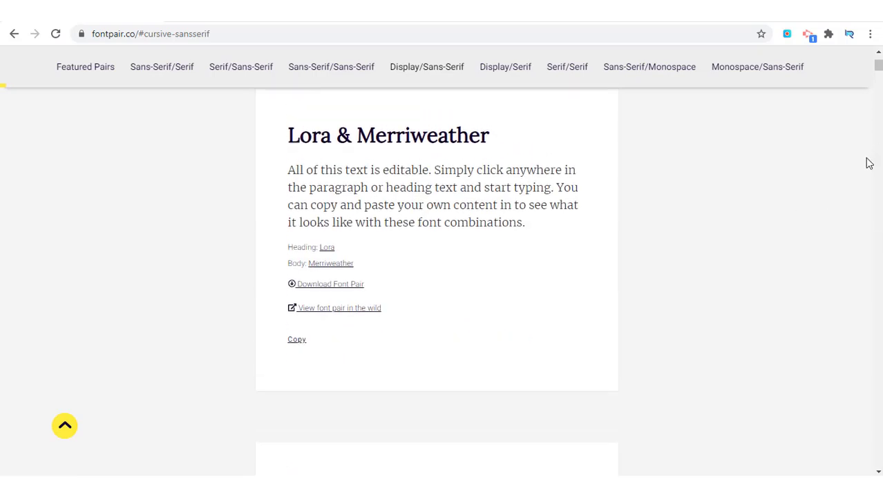
scroll(863, 164, up, 1)
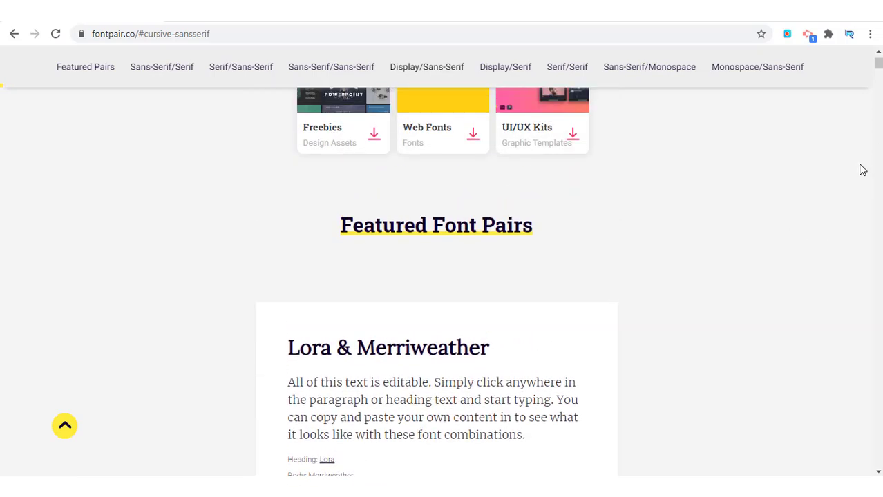
scroll(862, 167, up, 4)
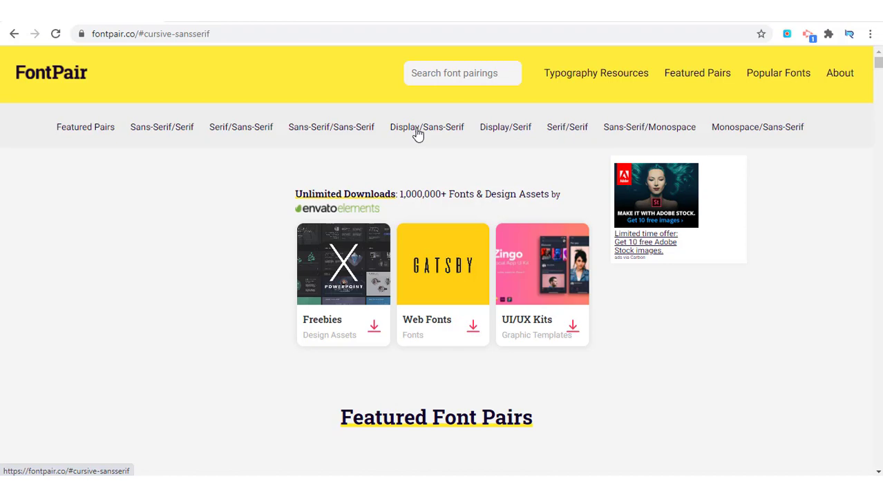
scroll(422, 136, down, 3)
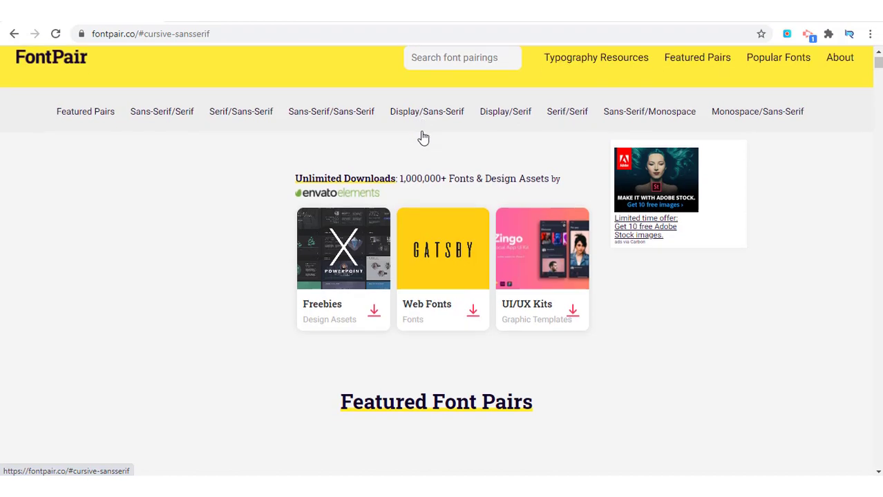
scroll(422, 136, up, 3)
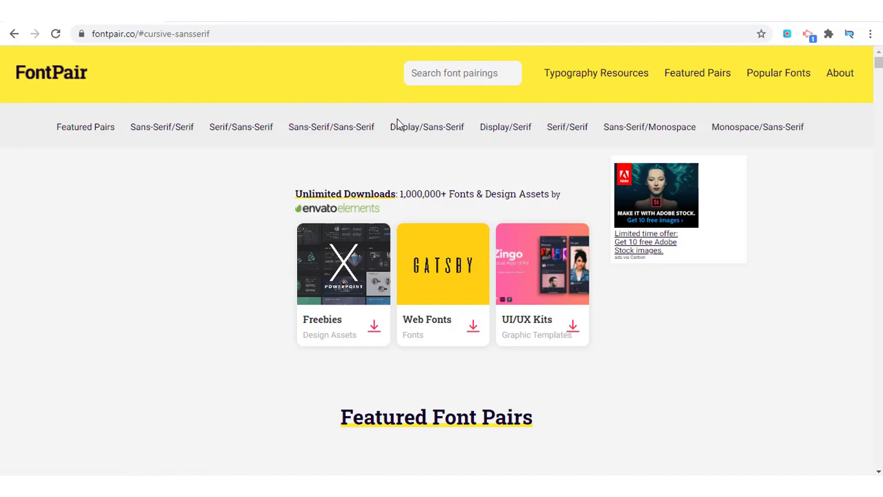
Jump to the pairing sections and scroll down to the Cursive/Sans-Serif Lobster & Arimo card.
click(441, 132)
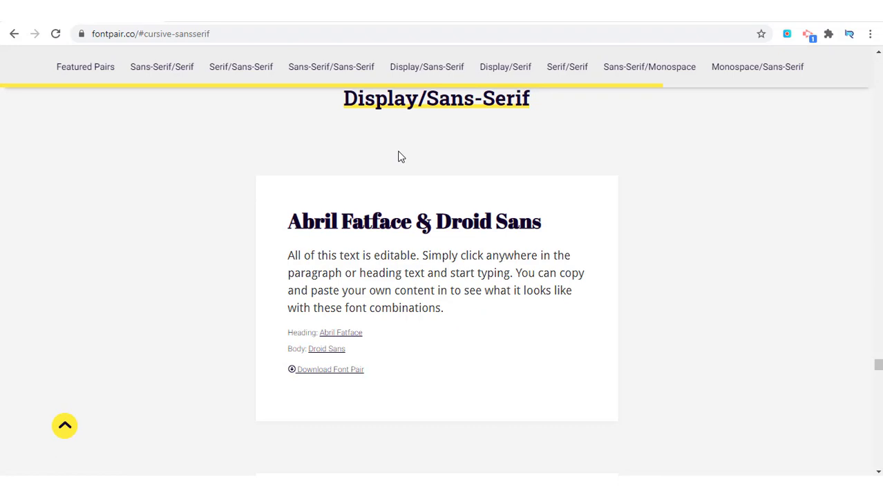
scroll(399, 155, down, 1)
scroll(397, 154, down, 1)
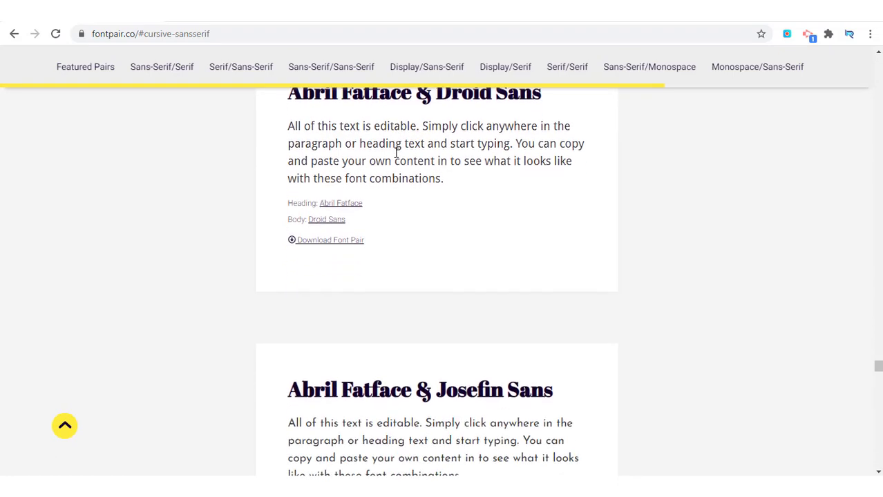
scroll(396, 153, down, 1)
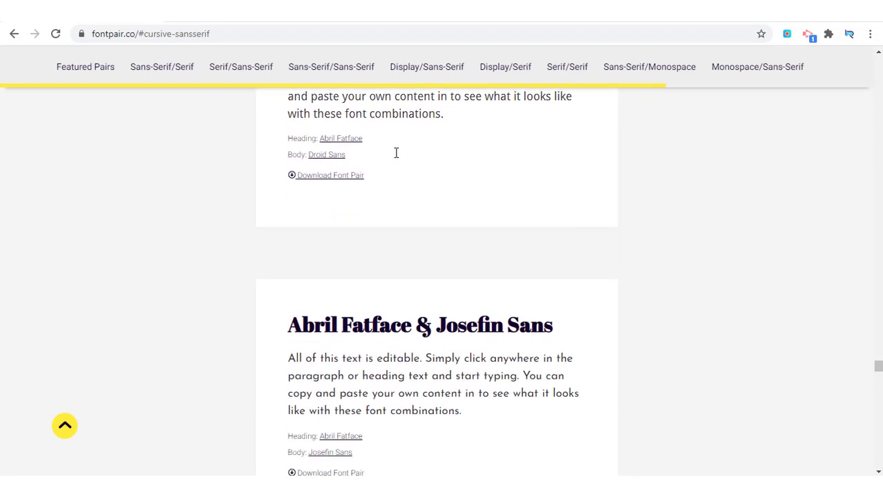
scroll(375, 203, down, 2)
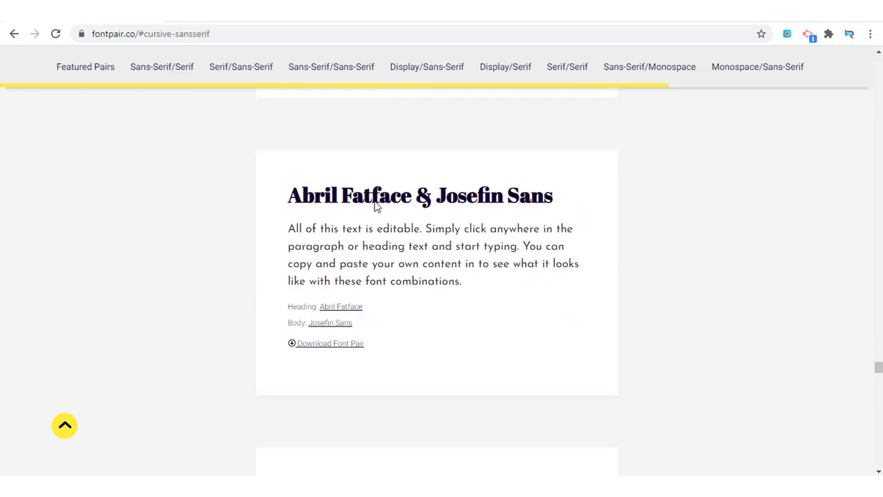
scroll(375, 205, down, 1)
scroll(375, 205, down, 1)
scroll(375, 206, down, 1)
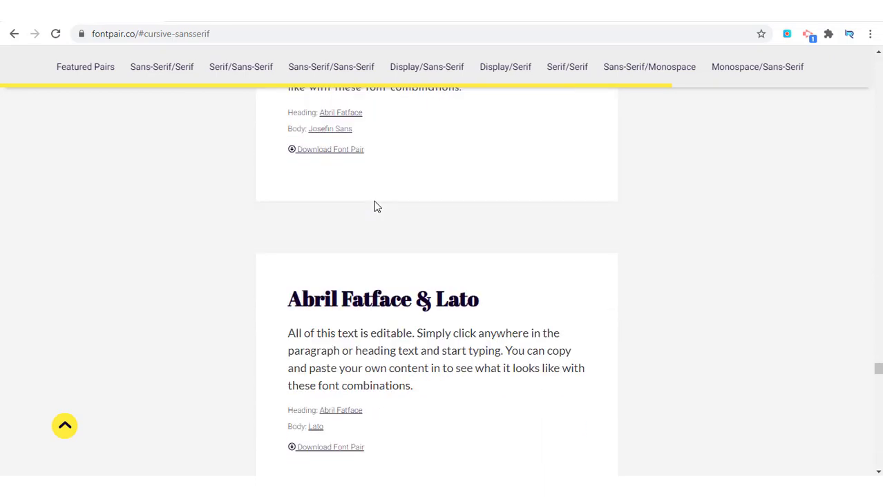
scroll(375, 206, down, 1)
scroll(375, 206, down, 1)
scroll(376, 206, down, 1)
scroll(376, 205, down, 2)
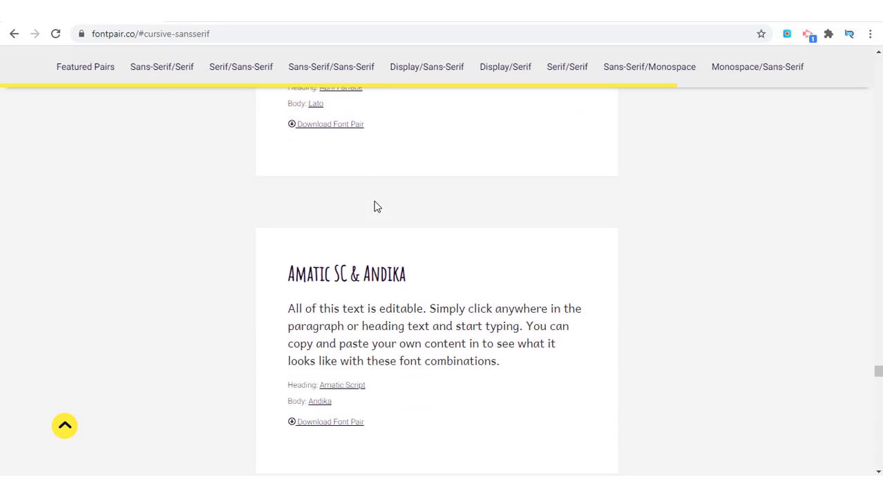
scroll(375, 201, down, 2)
scroll(375, 201, down, 2)
scroll(375, 201, down, 1)
scroll(375, 202, down, 2)
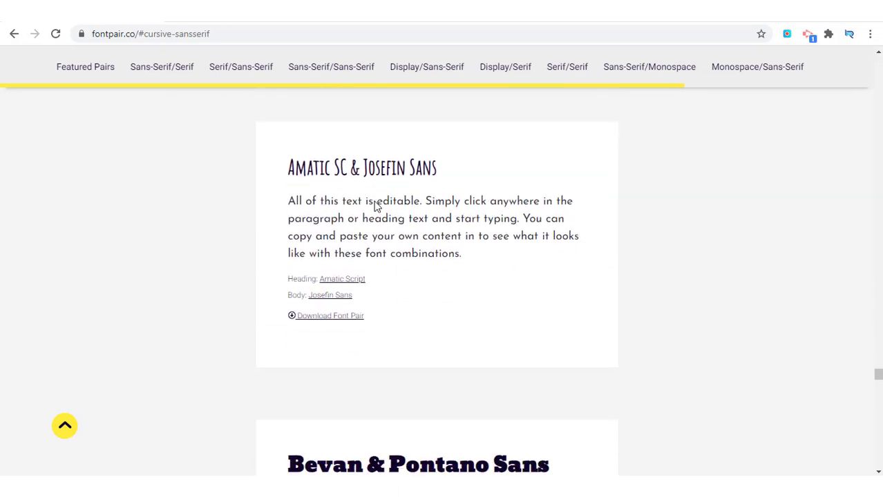
scroll(375, 201, down, 1)
scroll(375, 204, down, 2)
scroll(375, 206, down, 4)
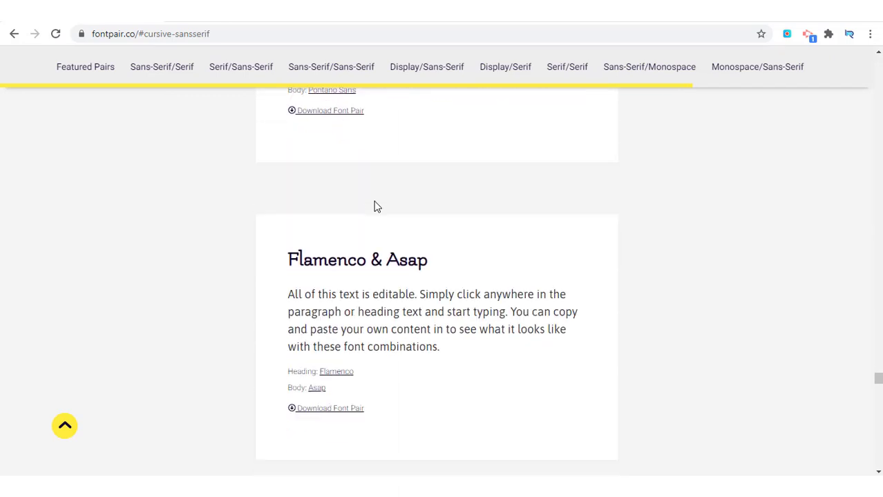
scroll(376, 206, down, 4)
scroll(376, 206, down, 1)
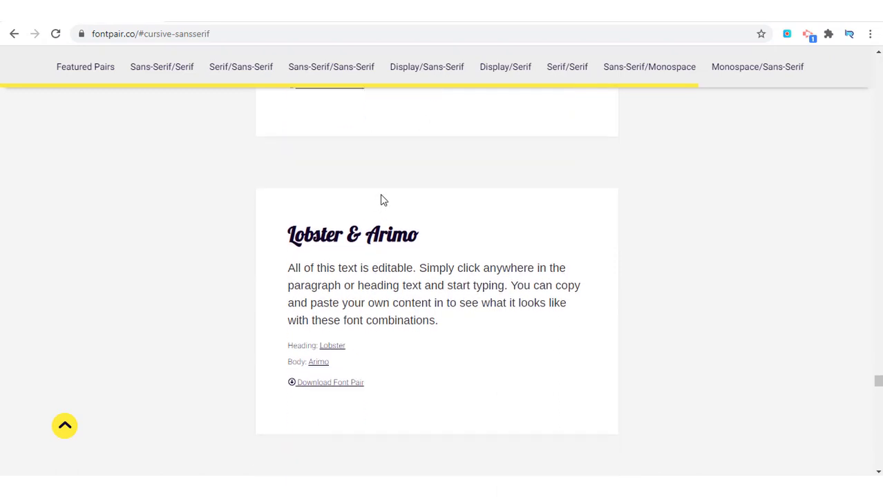
scroll(381, 189, down, 1)
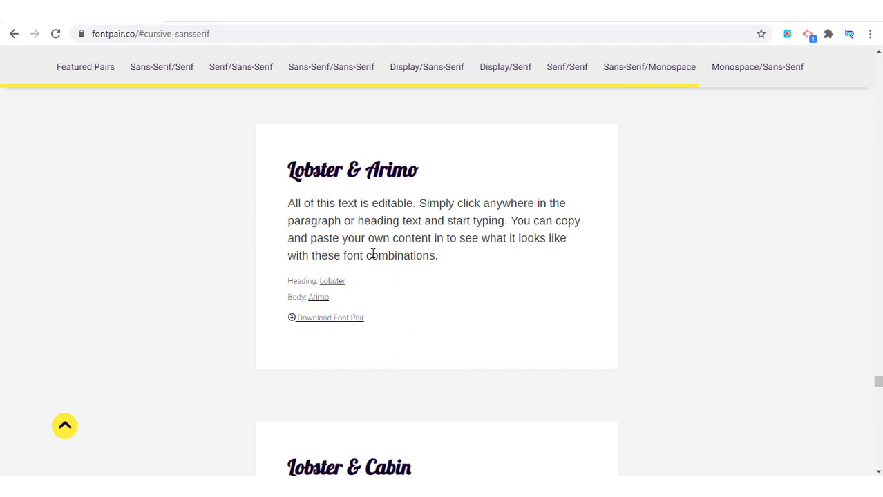
scroll(347, 325, down, 1)
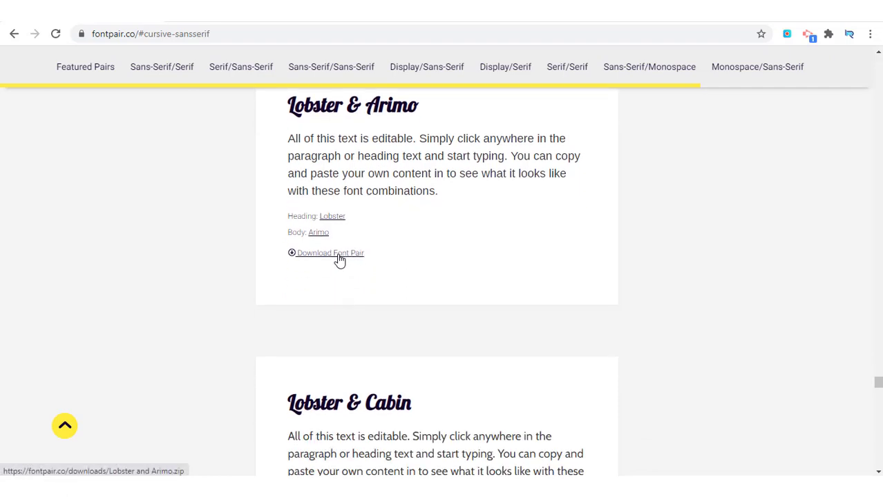
Download Lobster and Arimo.zip (1.07 MB) to Downloads via the download manager.
click(340, 260)
click(324, 254)
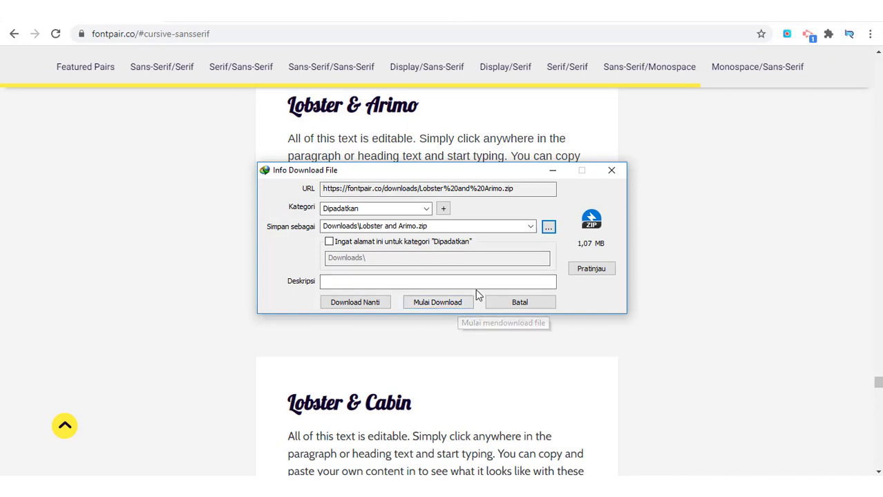
click(447, 305)
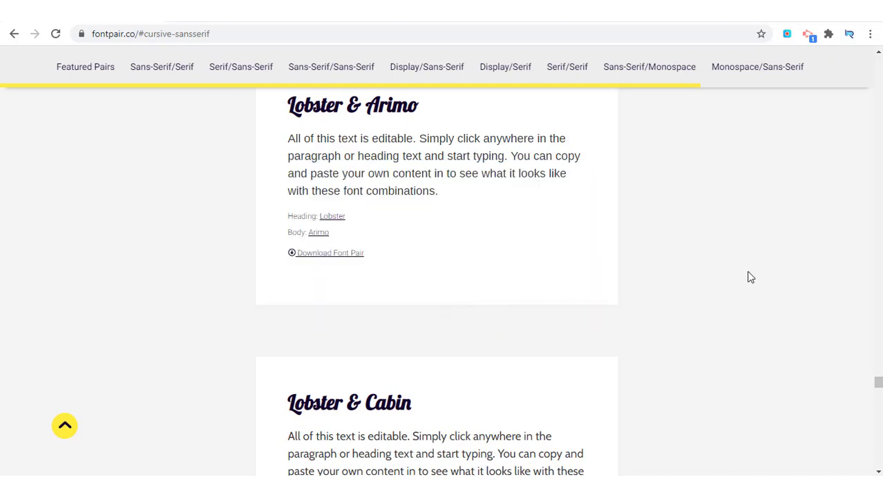
Scroll past Pacifico & Arimo and Patua One & Oswald to the Rancho & Gudea card.
scroll(429, 264, down, 1)
scroll(426, 262, down, 2)
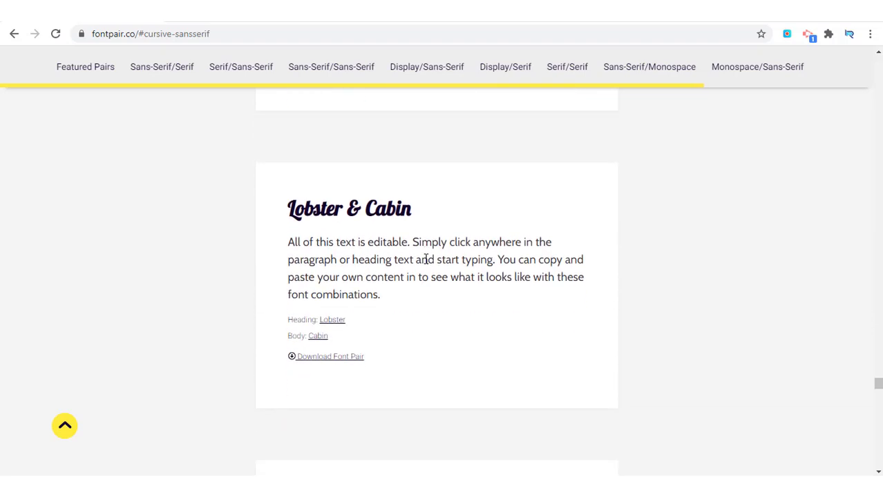
scroll(425, 262, down, 2)
scroll(422, 262, down, 3)
scroll(423, 263, down, 3)
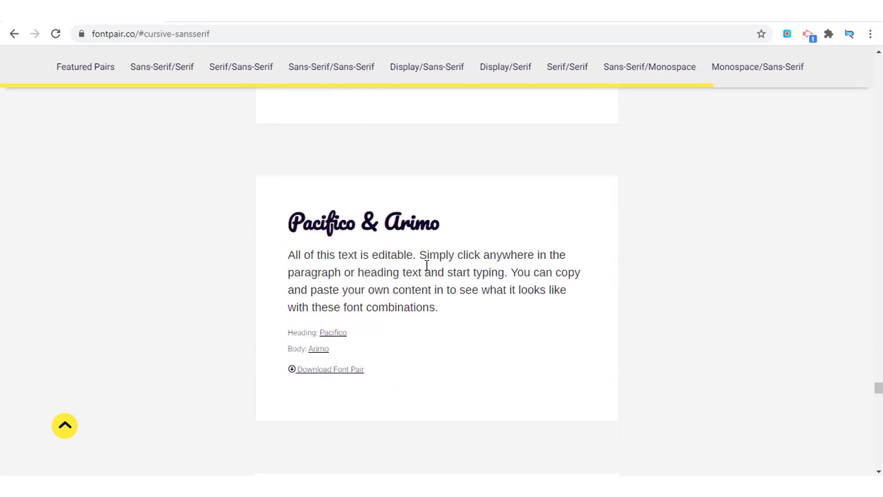
scroll(530, 249, down, 4)
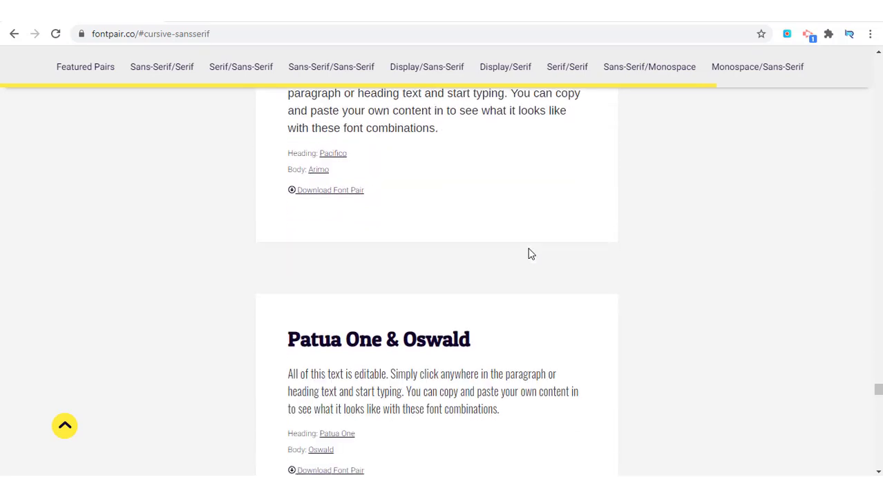
scroll(528, 248, down, 4)
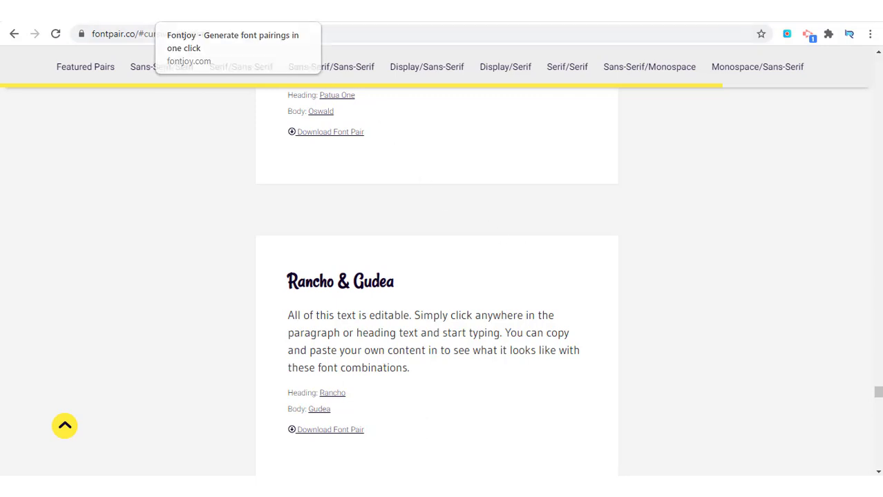
Switch to the fontjoy.com tab and turn on its light theme.
click(255, 11)
click(259, 36)
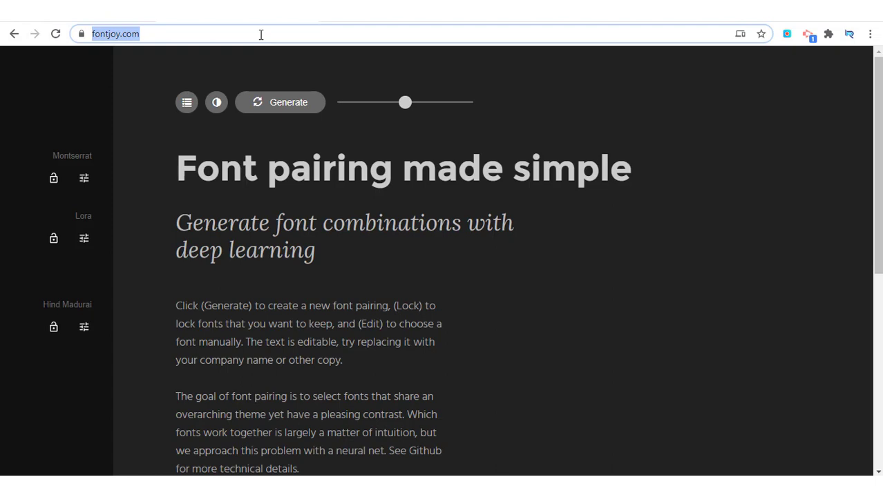
click(320, 67)
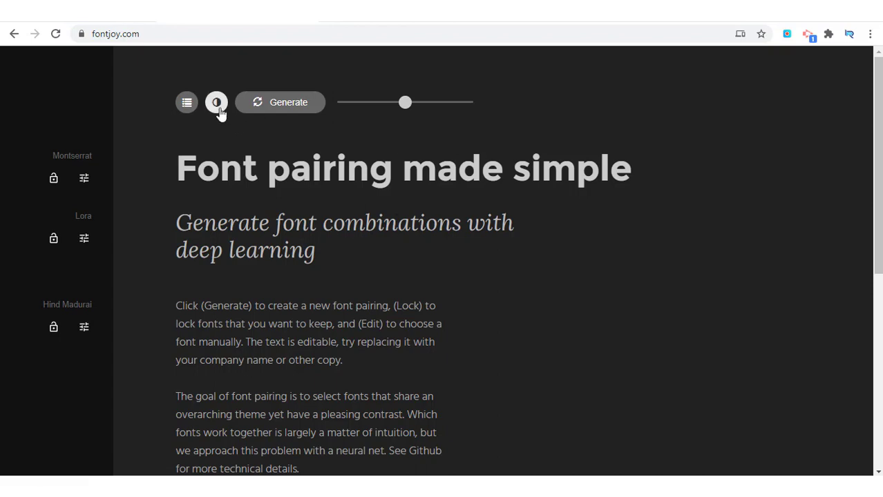
click(216, 103)
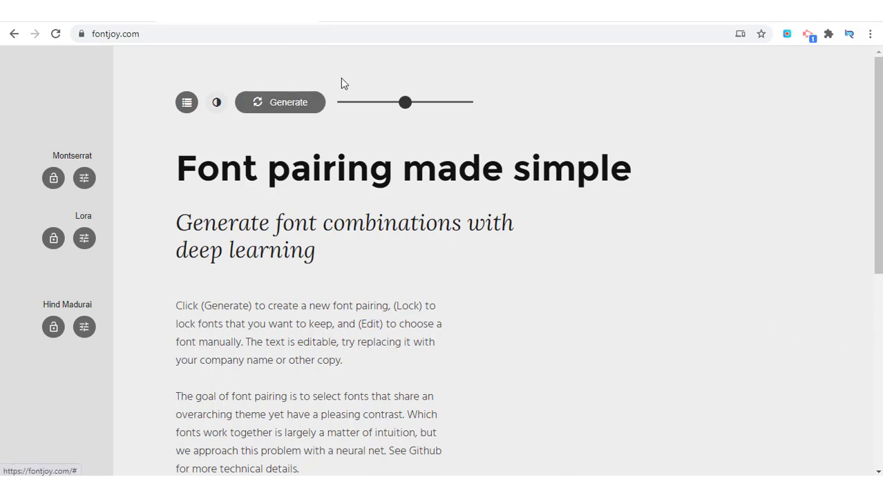
Generate a new pairing and select the heading, subheading and paragraph text to show it's editable.
click(297, 110)
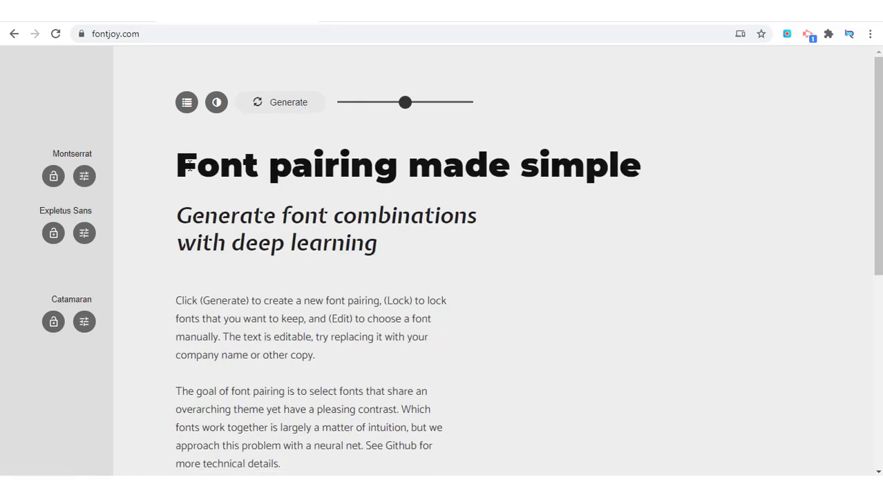
drag(178, 163, 586, 166)
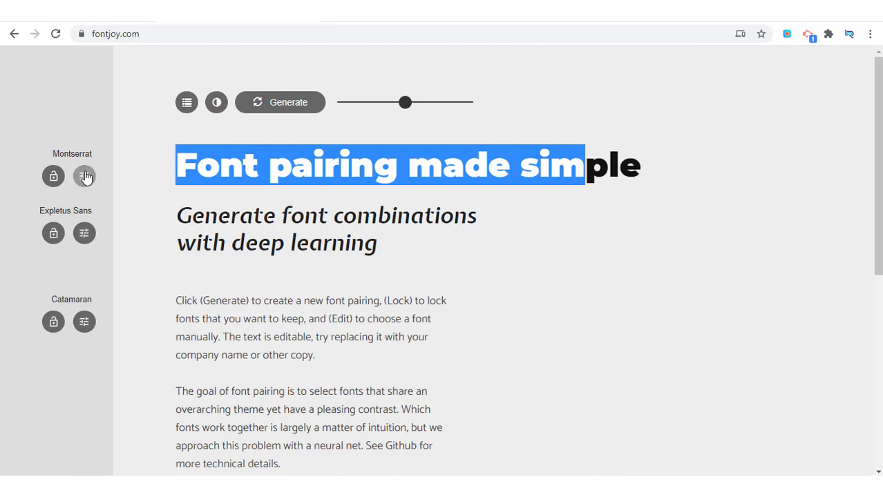
click(181, 216)
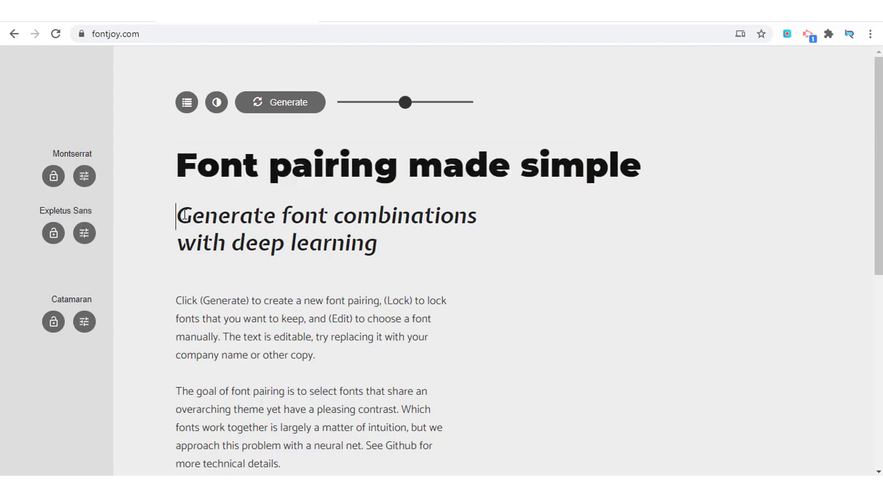
mouse_move(183, 209)
mouse_down()
mouse_move(392, 238)
mouse_move(174, 226)
mouse_up()
click(409, 244)
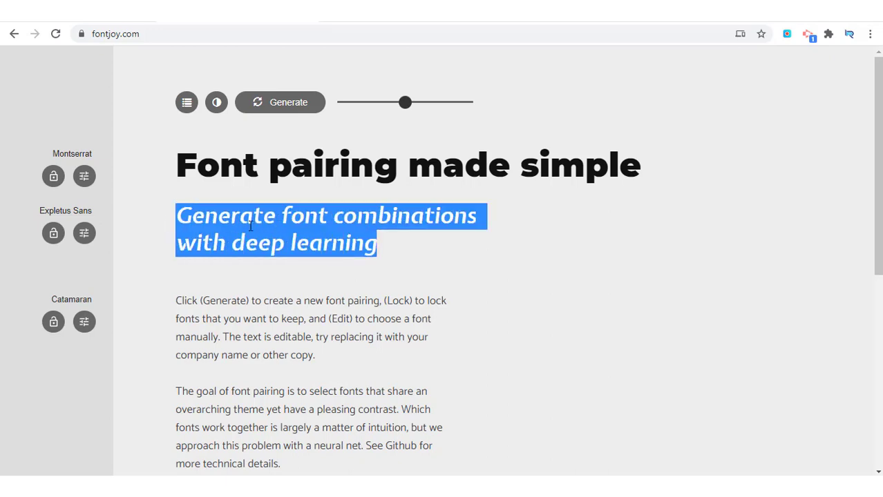
click(384, 245)
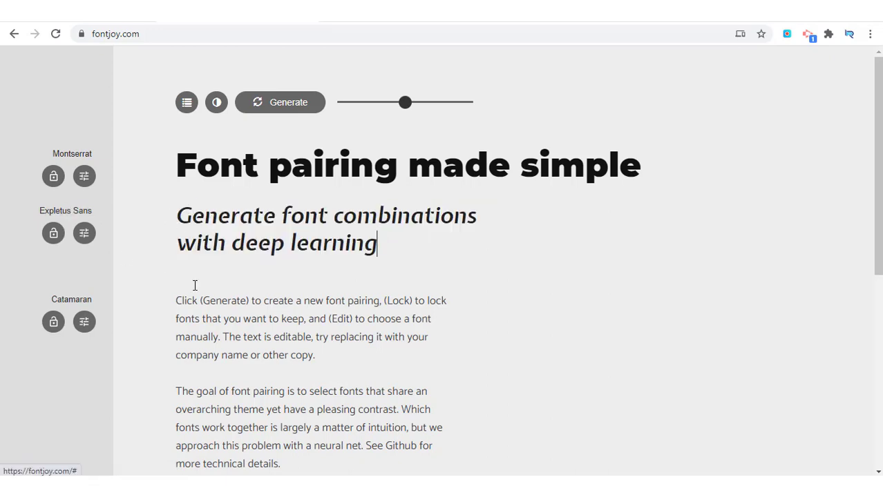
drag(177, 298, 325, 359)
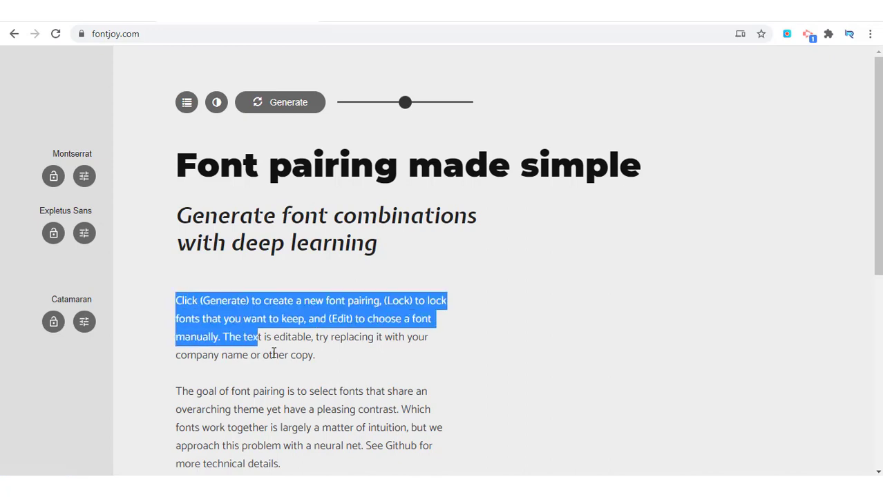
click(572, 324)
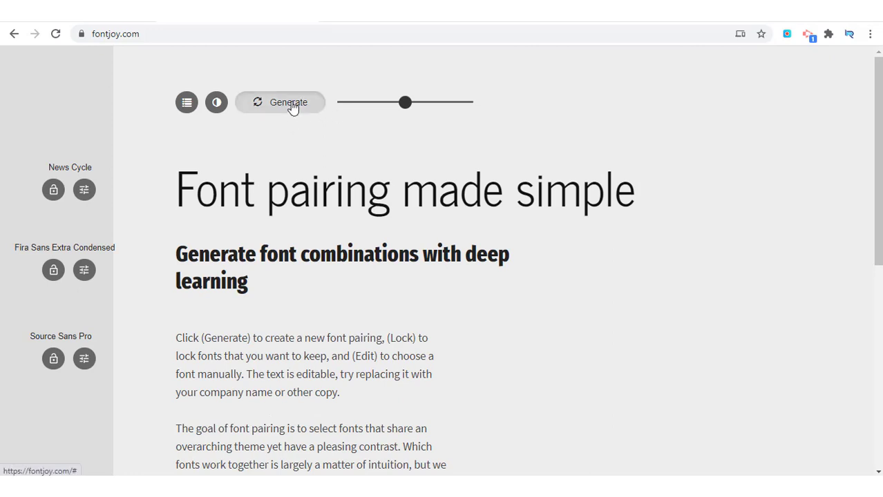
Keep generating past Exo, Alegreya and Philosopher until Playfair Display, Source Sans Pro and Maven Pro appear.
click(299, 104)
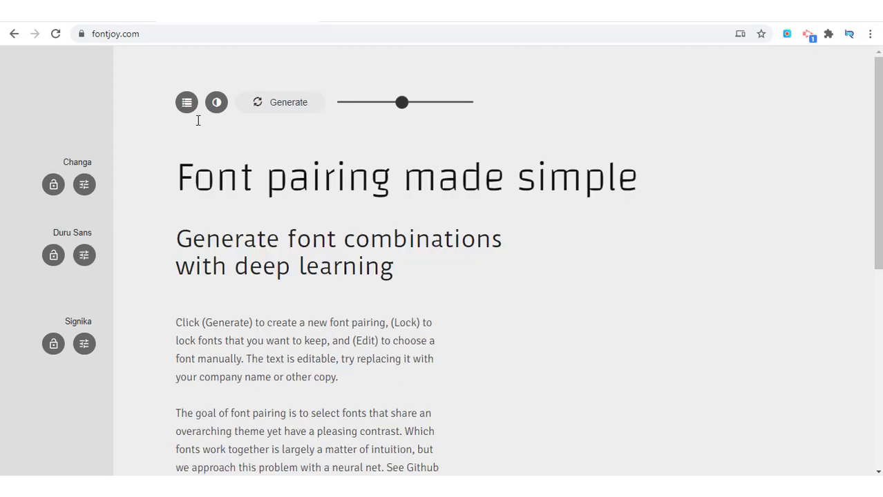
click(304, 110)
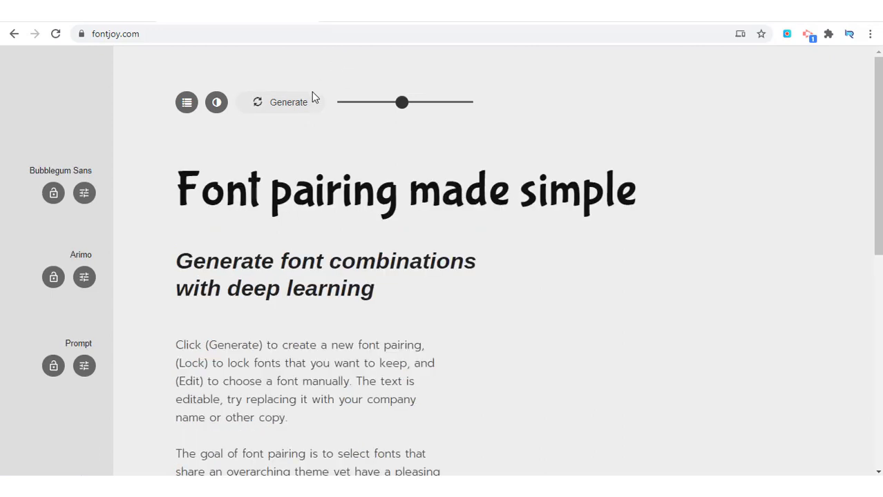
click(302, 105)
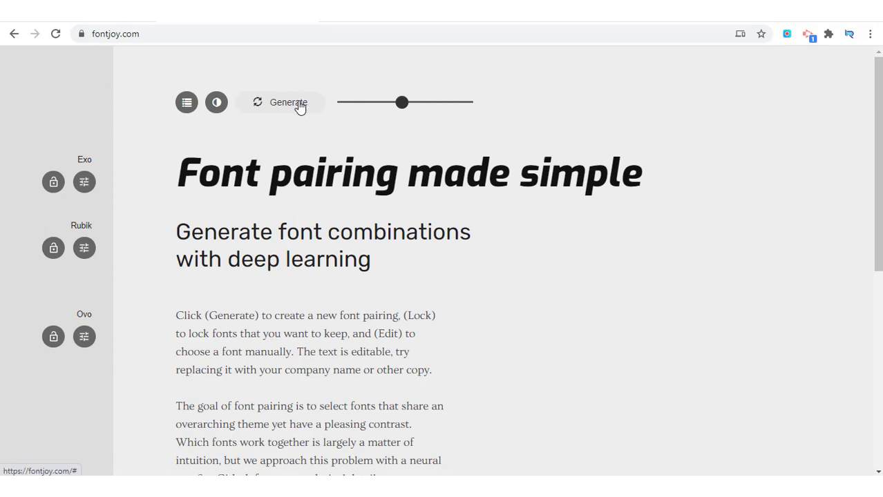
click(299, 105)
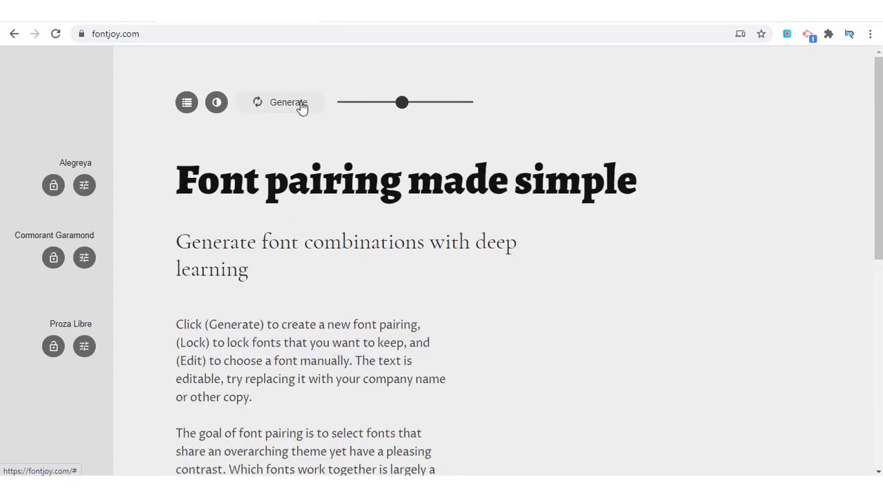
click(300, 106)
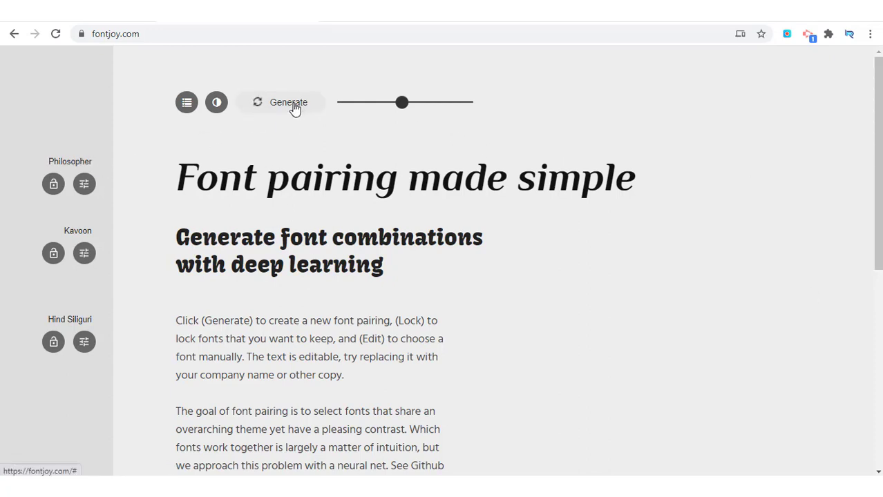
click(295, 109)
click(295, 108)
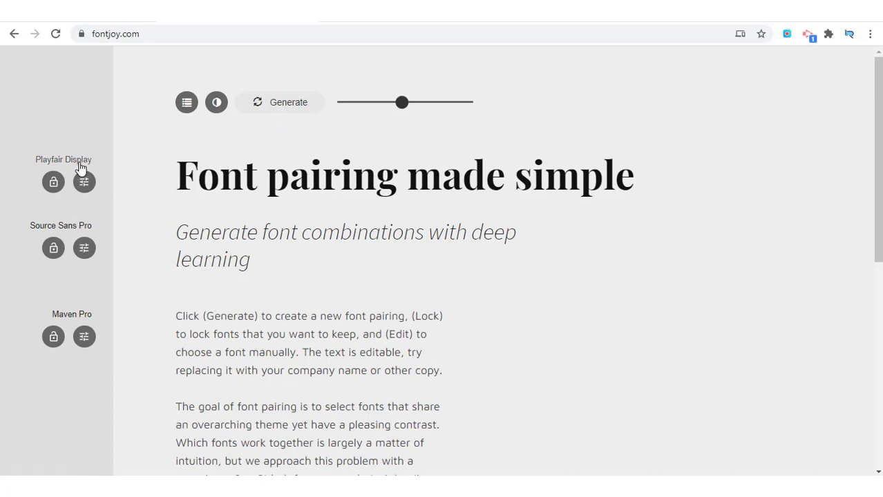
Open Playfair Display, Source Sans Pro and Maven Pro on Google Fonts in separate tabs.
click(80, 165)
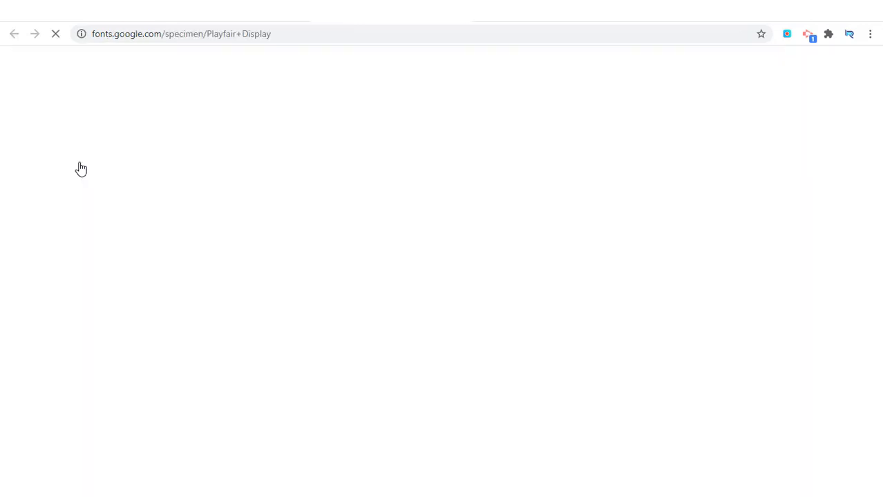
key(ctrl+w)
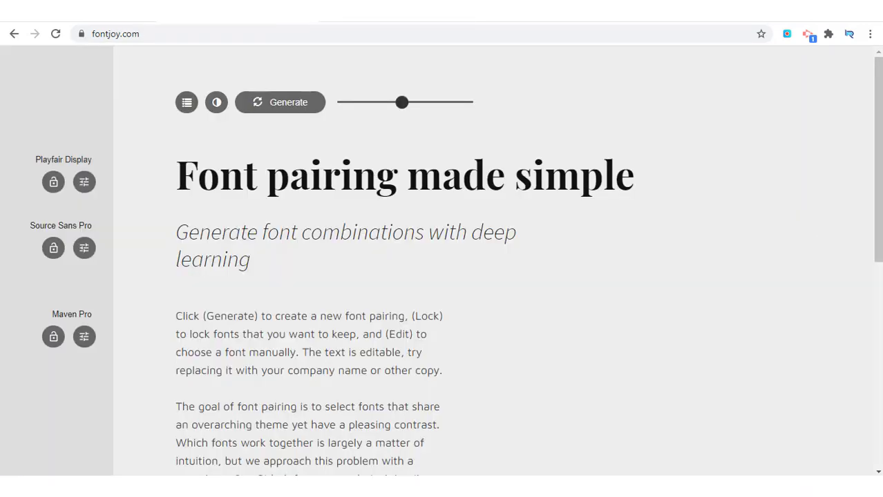
key(ctrl+Tab)
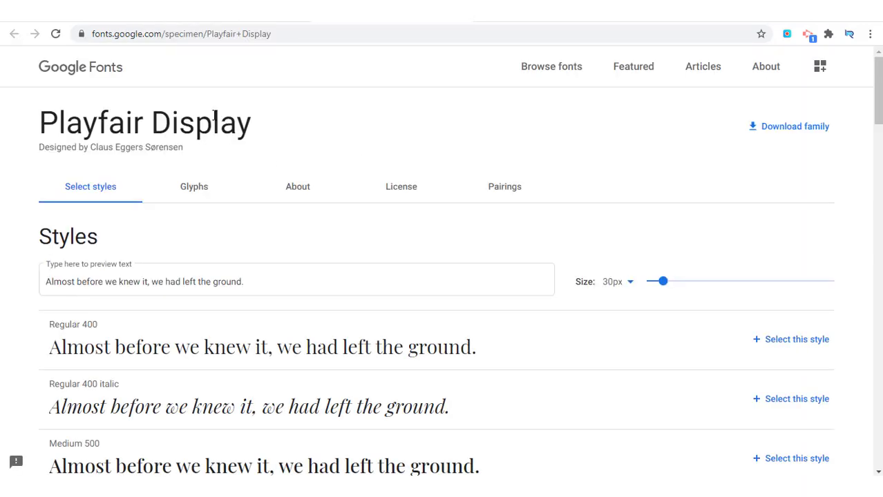
key(ctrl+Tab)
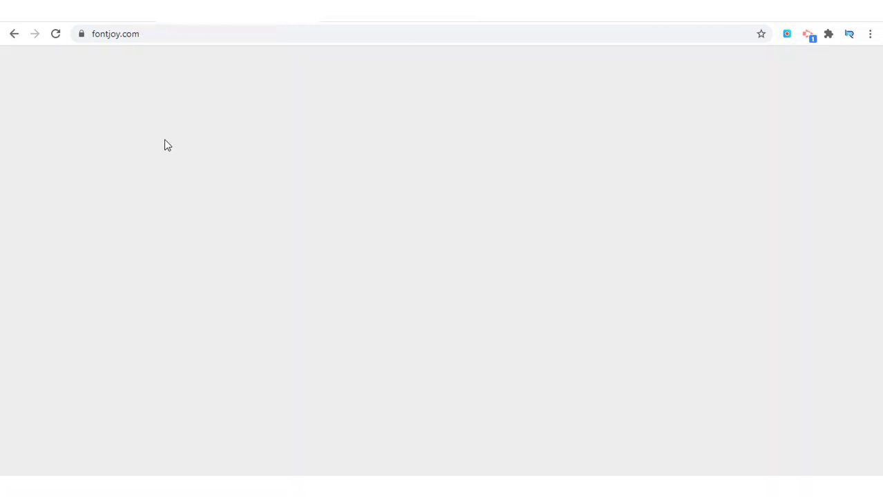
click(71, 228)
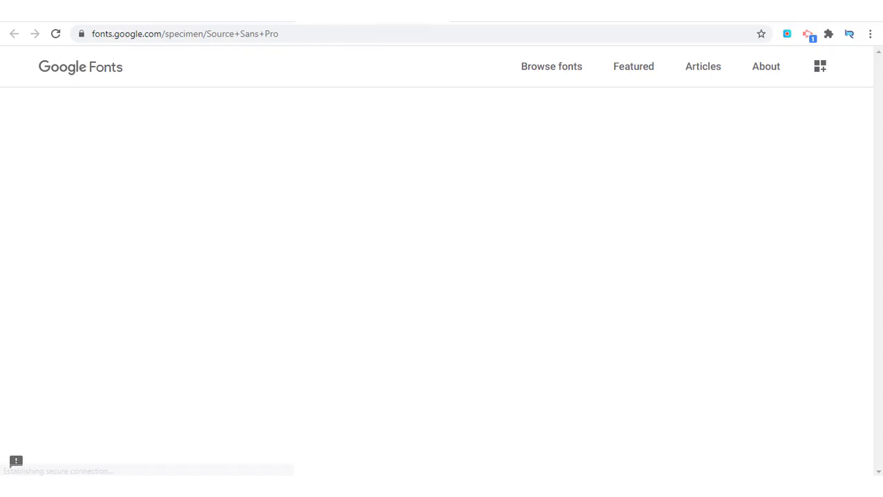
key(ctrl+w)
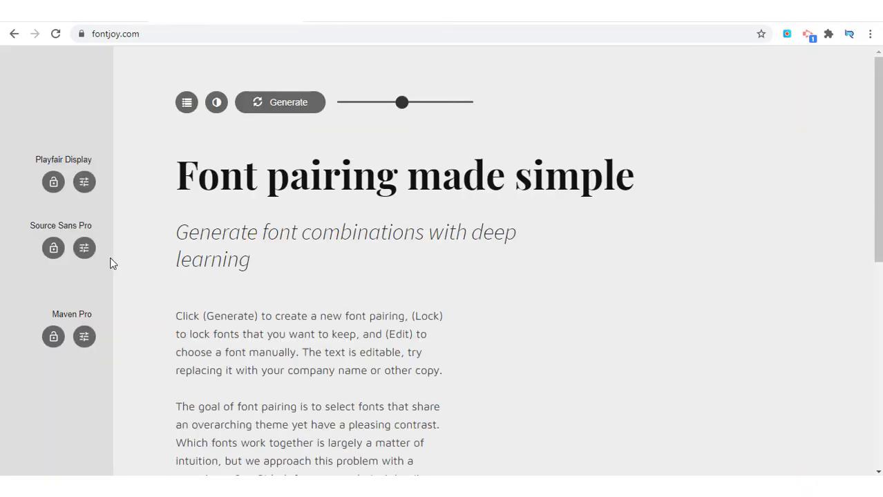
click(80, 315)
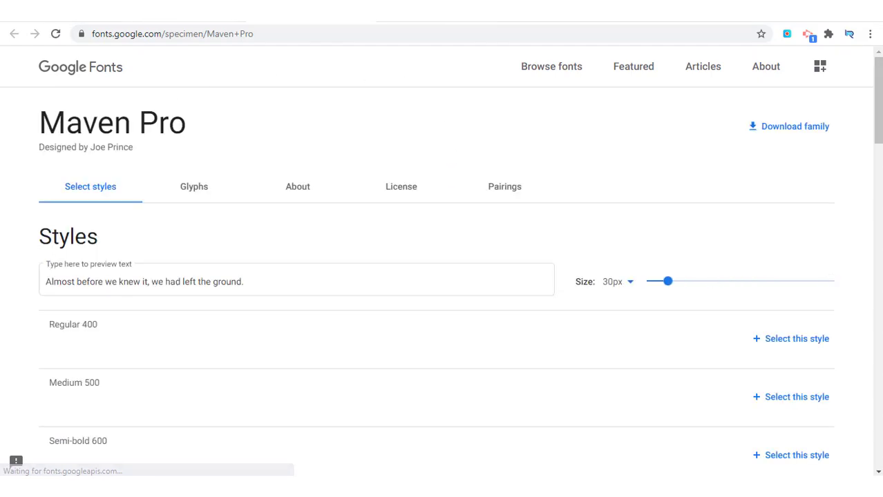
key(ctrl+w)
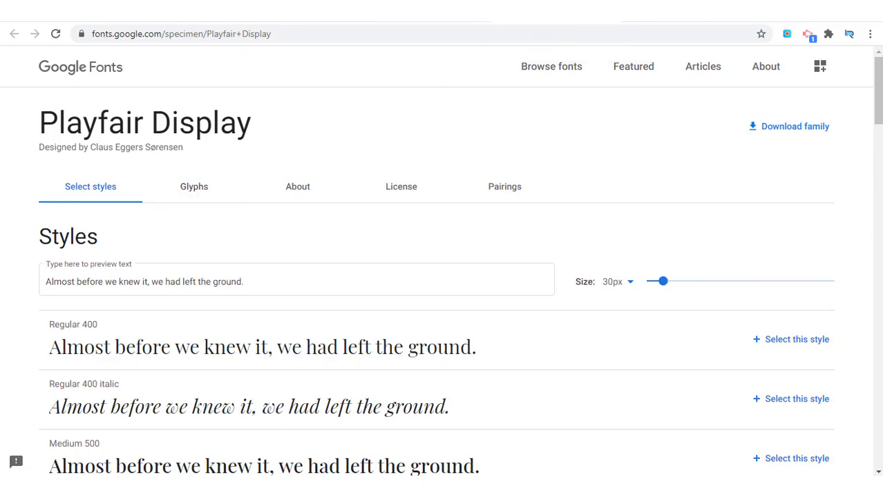
Look over the Source Sans Pro and Maven Pro tabs, ending on Playfair Display's page.
click(428, 11)
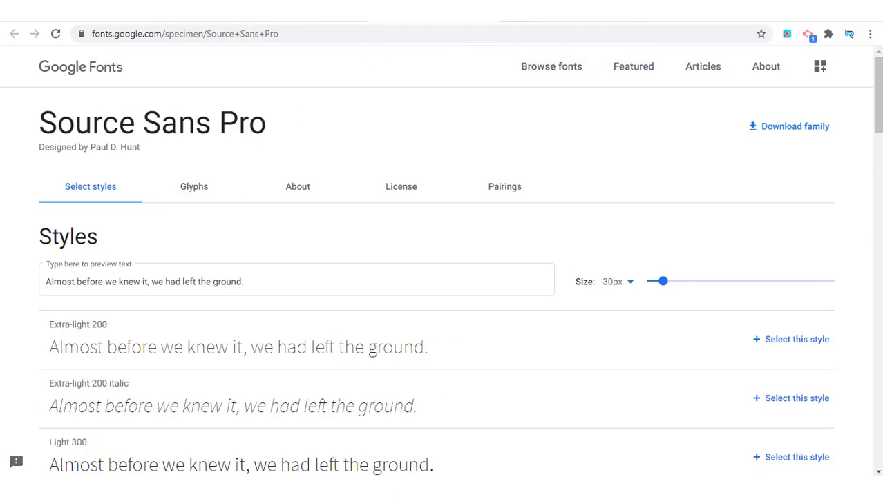
click(355, 21)
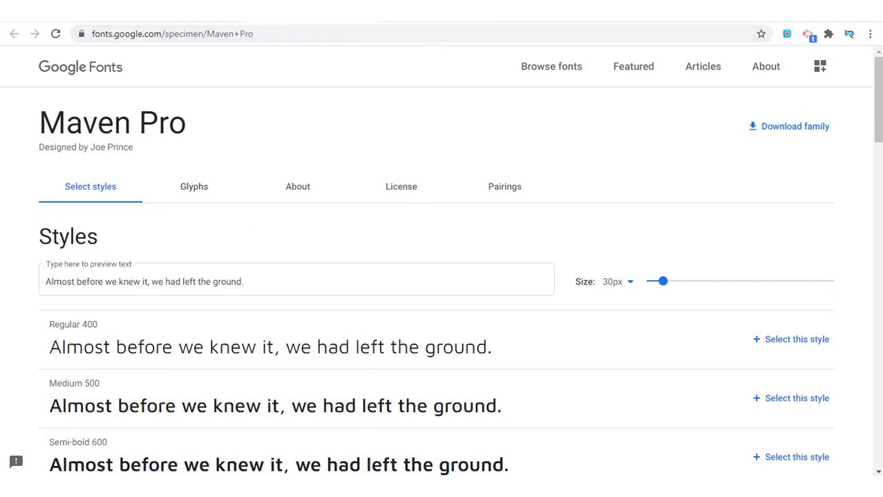
key(ctrl+Tab)
key(ctrl+Tab)
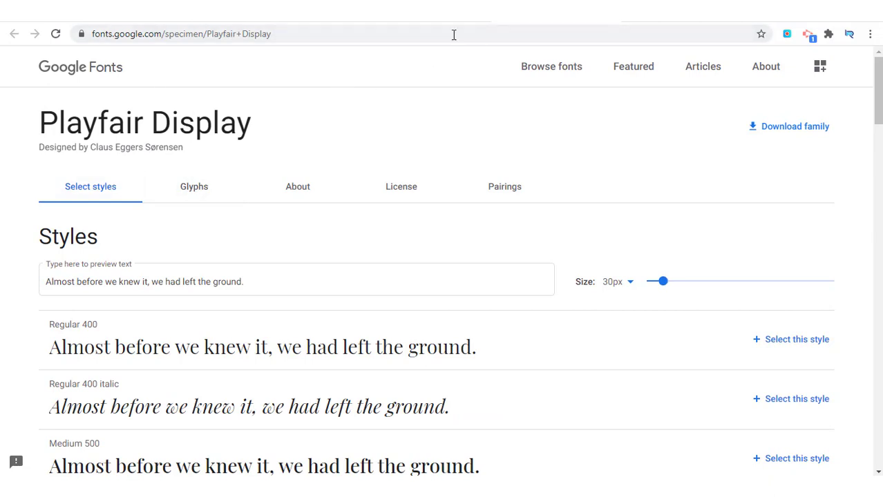
Download the Playfair Display family zip, setting the save location to Downloads.
click(810, 136)
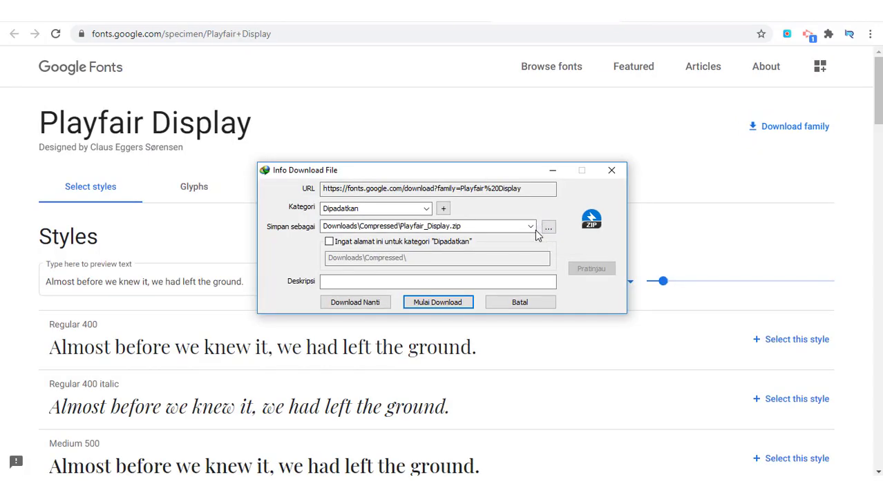
click(530, 227)
click(528, 239)
click(450, 302)
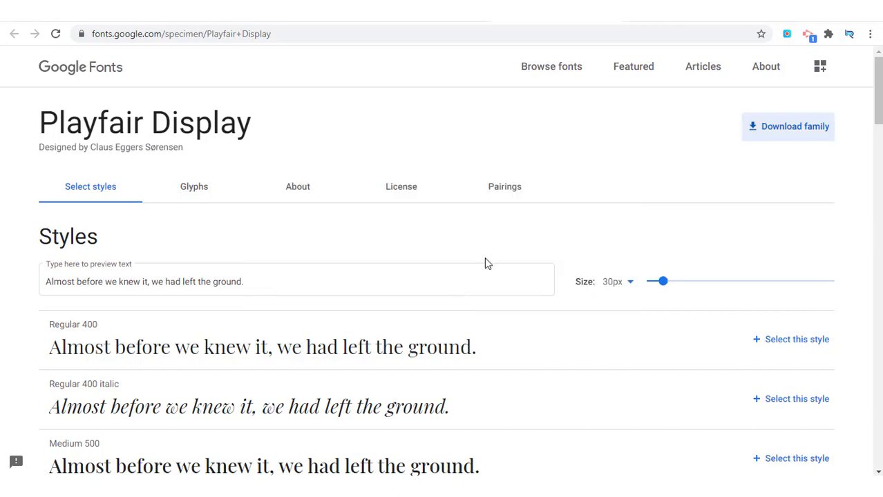
Download the Source Sans Pro and Maven Pro family zips to Downloads as well.
key(alt+Left)
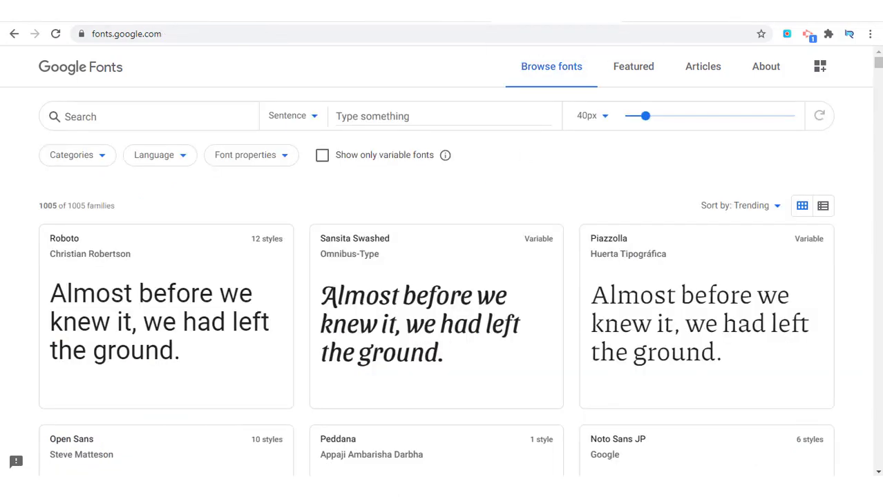
click(476, 11)
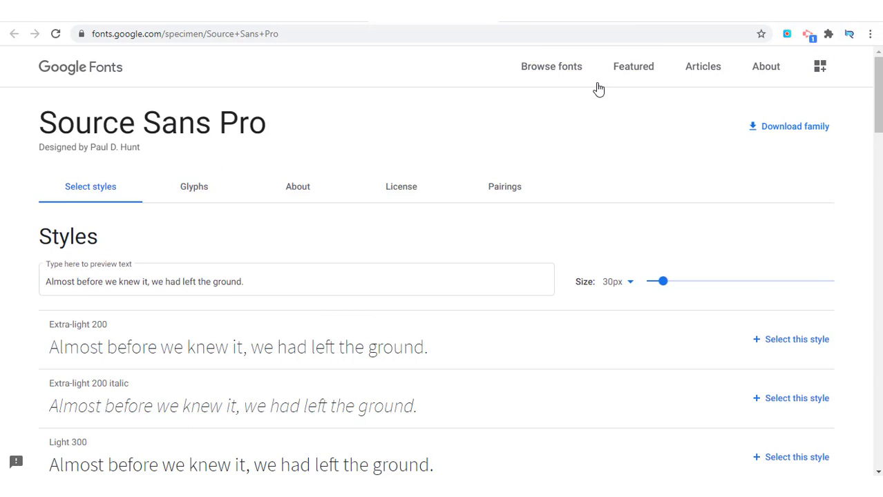
click(775, 130)
click(459, 305)
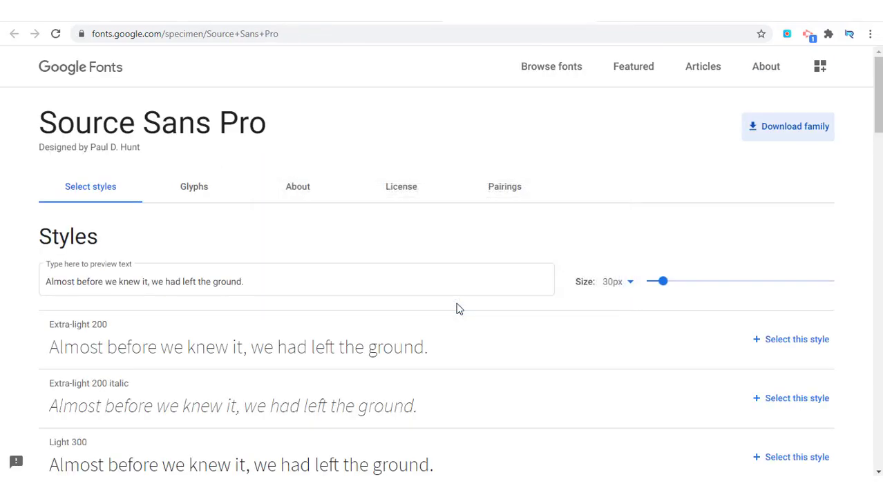
click(286, 10)
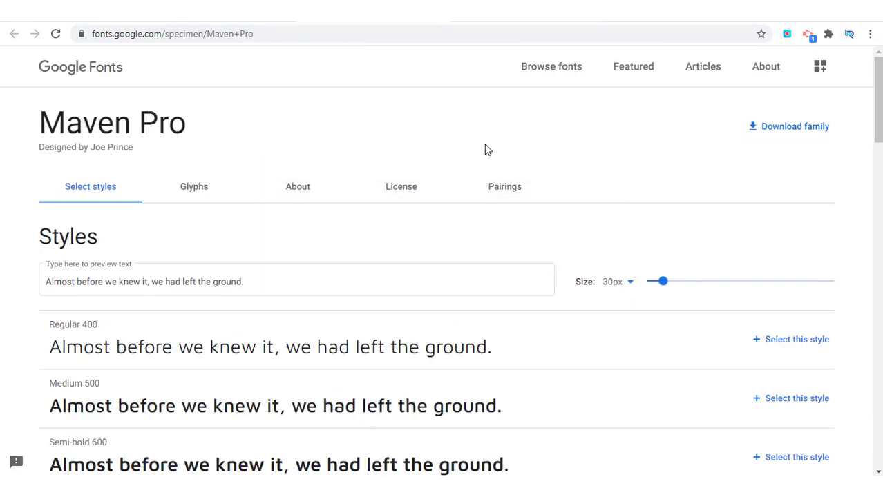
click(784, 136)
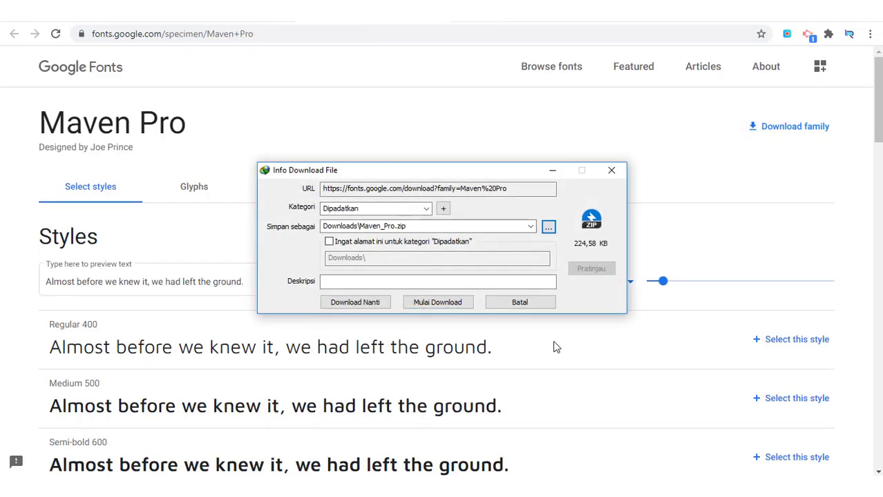
click(447, 305)
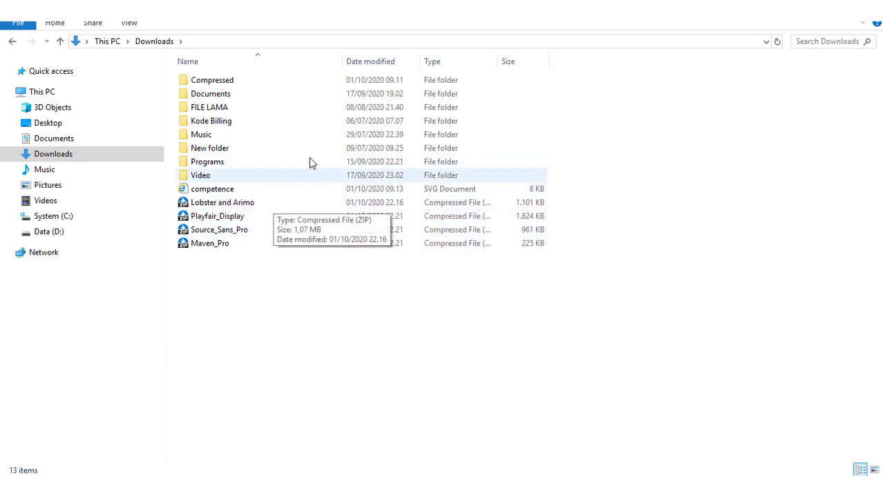
Extract the Lobster and Arimo and Maven_Pro zips into their own folders in Downloads.
double_click(265, 204)
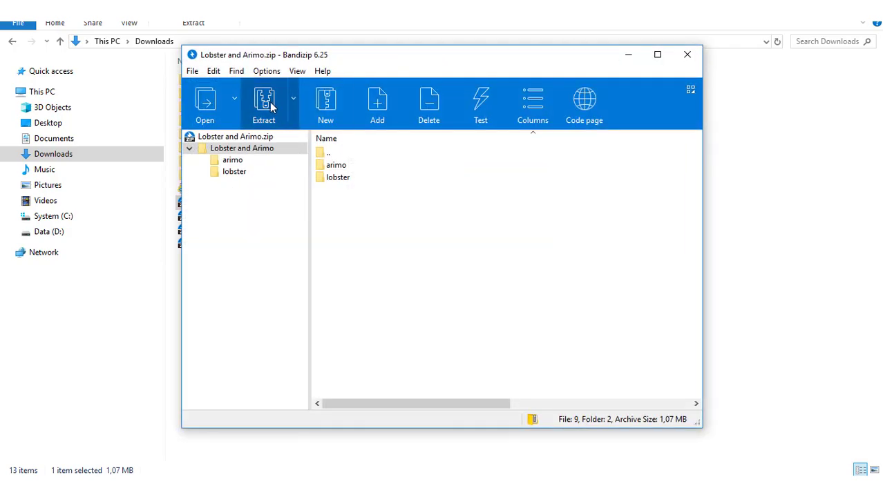
click(266, 102)
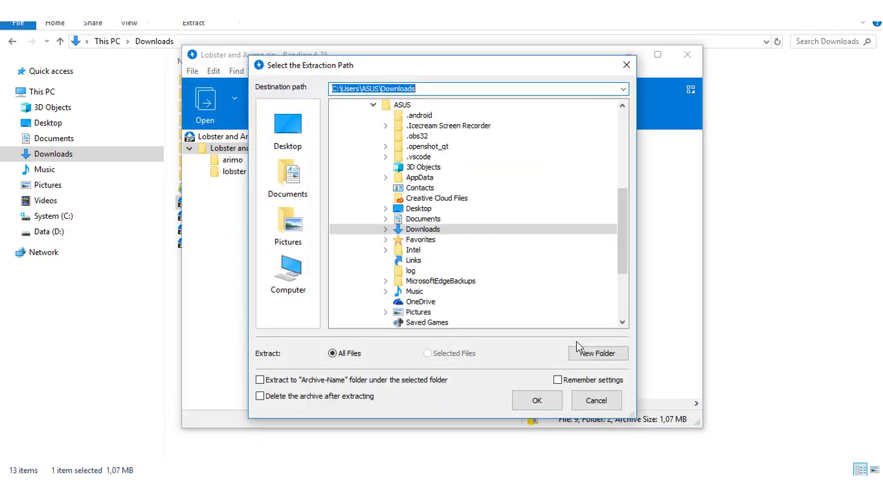
click(536, 400)
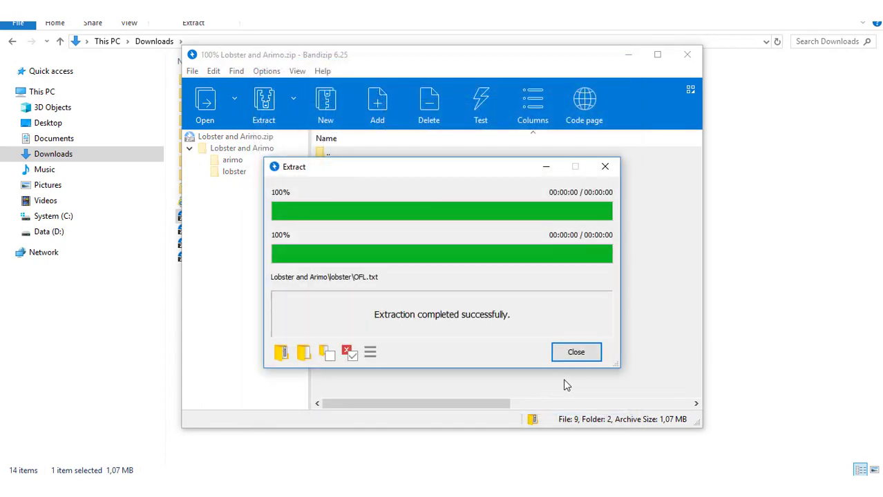
click(588, 358)
click(687, 56)
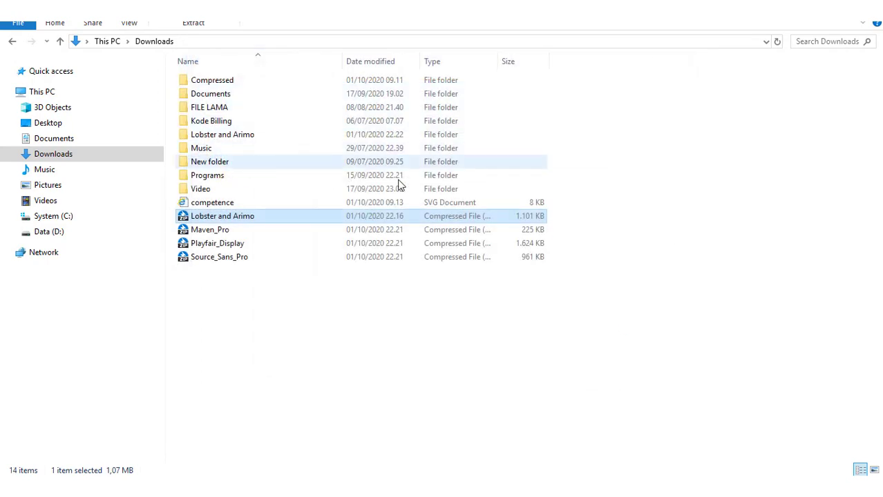
double_click(233, 233)
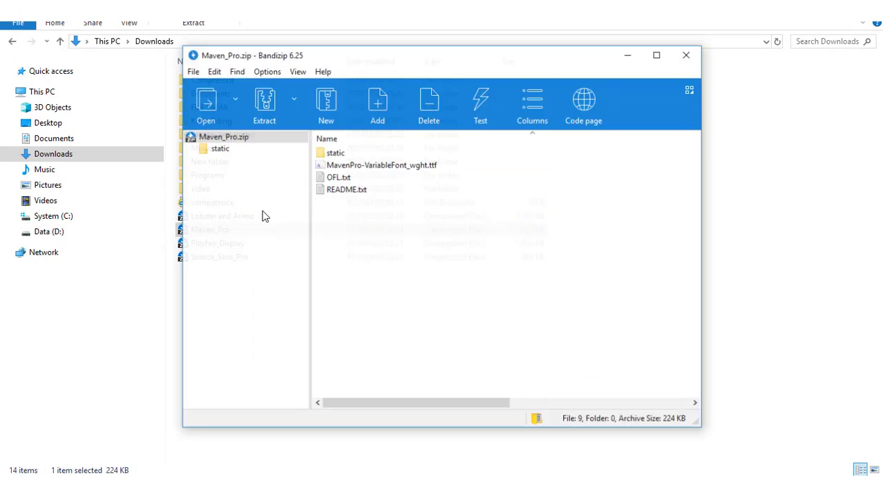
click(263, 97)
click(537, 400)
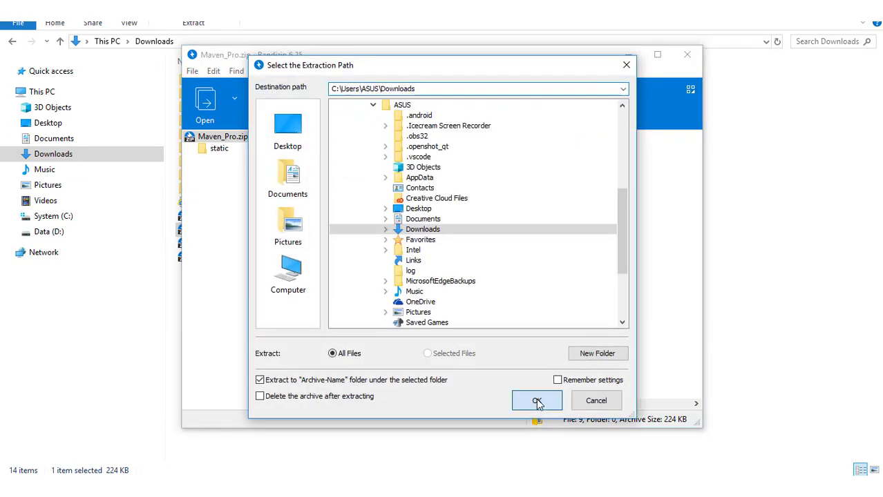
click(581, 352)
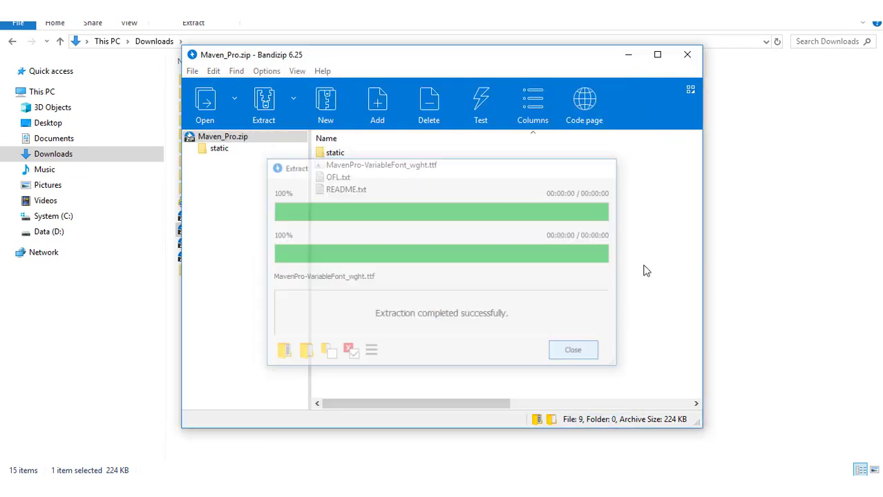
click(686, 55)
Extract the Playfair_Display and Source_Sans_Pro zips into same-named folders, then close Bandizip.
double_click(238, 245)
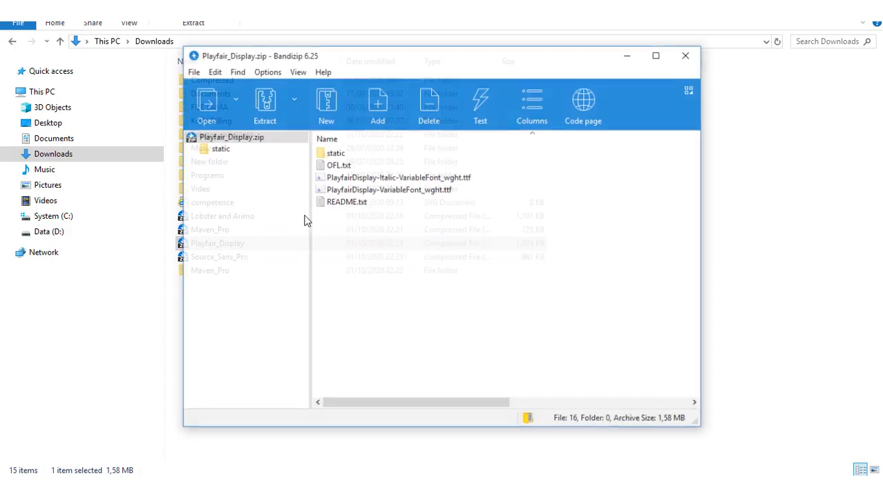
click(276, 117)
click(536, 402)
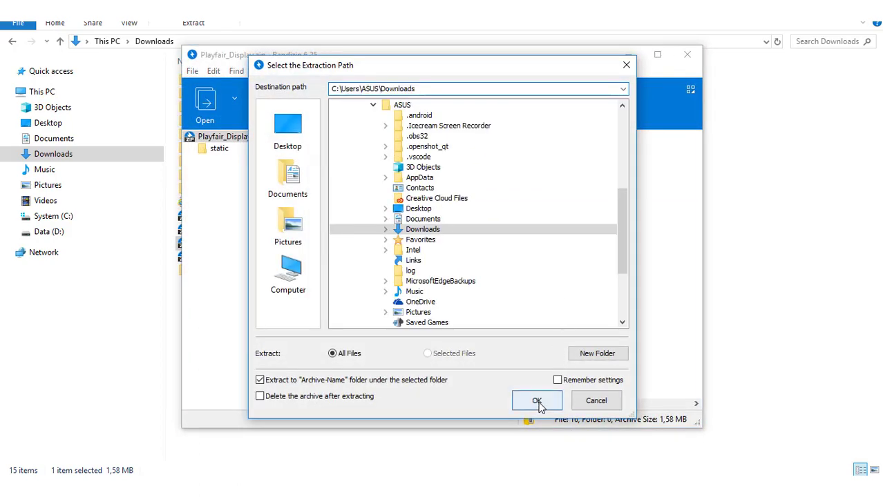
click(588, 355)
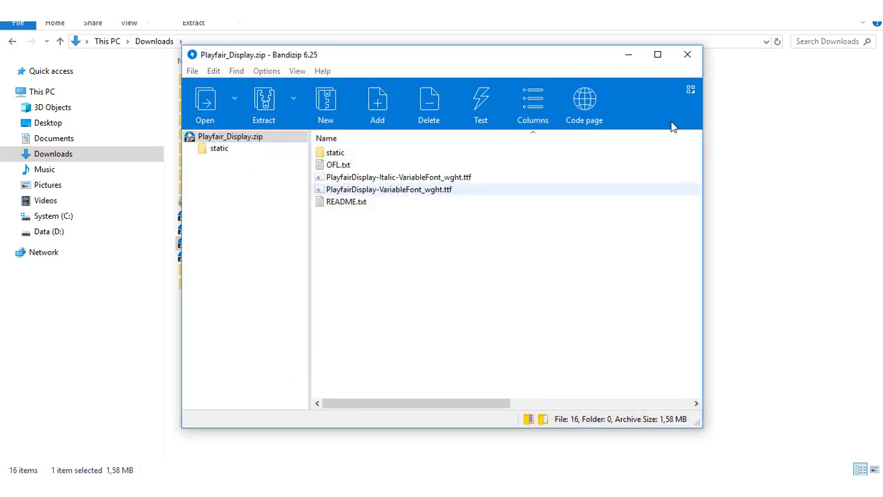
click(687, 55)
double_click(266, 258)
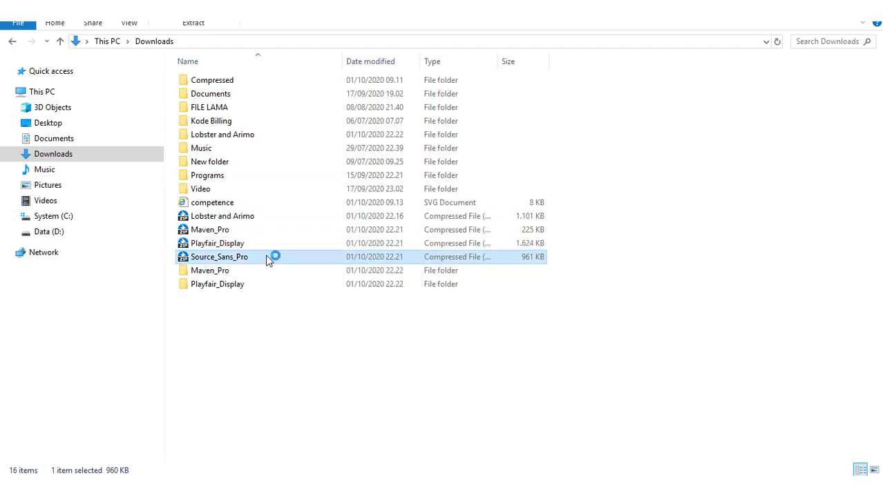
click(275, 111)
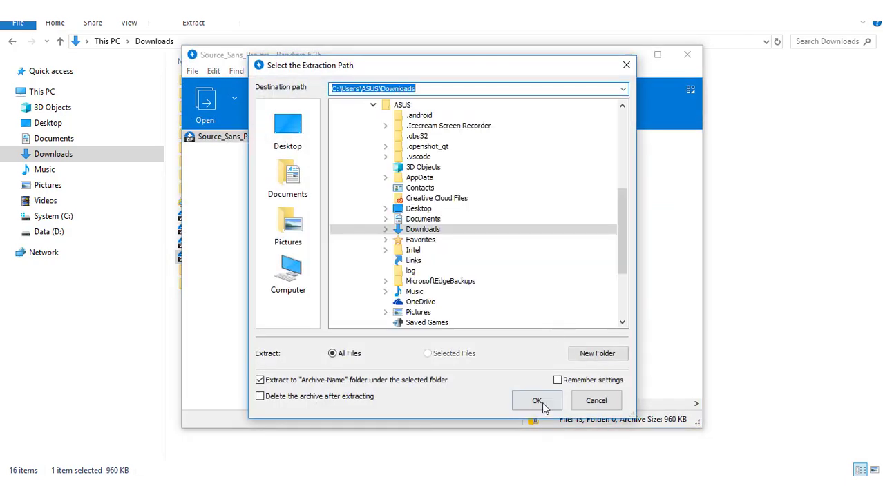
click(543, 403)
click(596, 355)
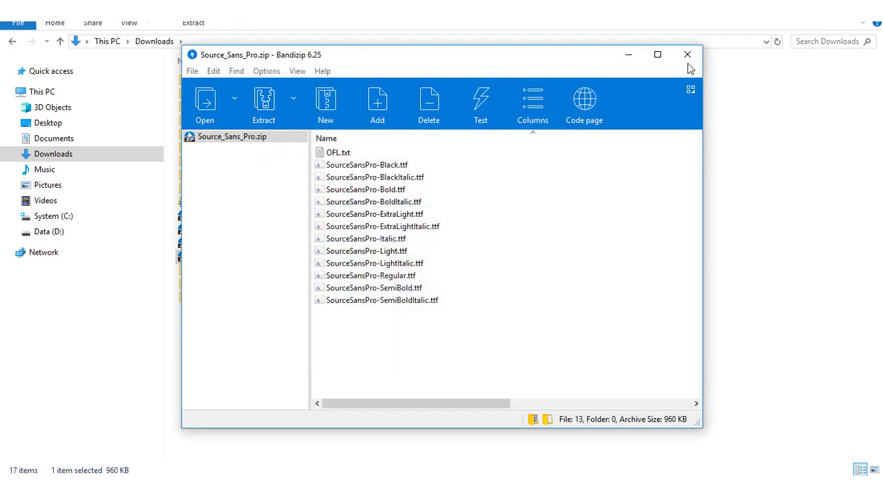
click(688, 54)
Open Lobster and Arimo, then its arimo folder, and select the Arimo-Bold font file.
click(761, 205)
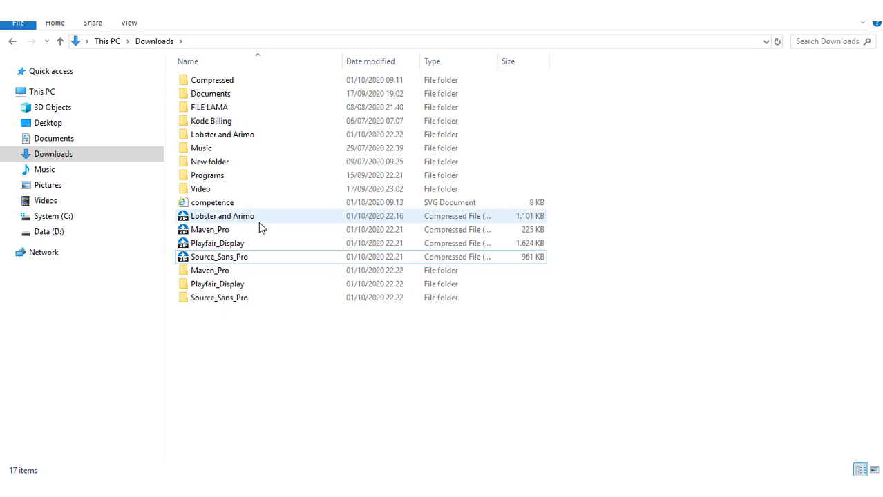
double_click(261, 139)
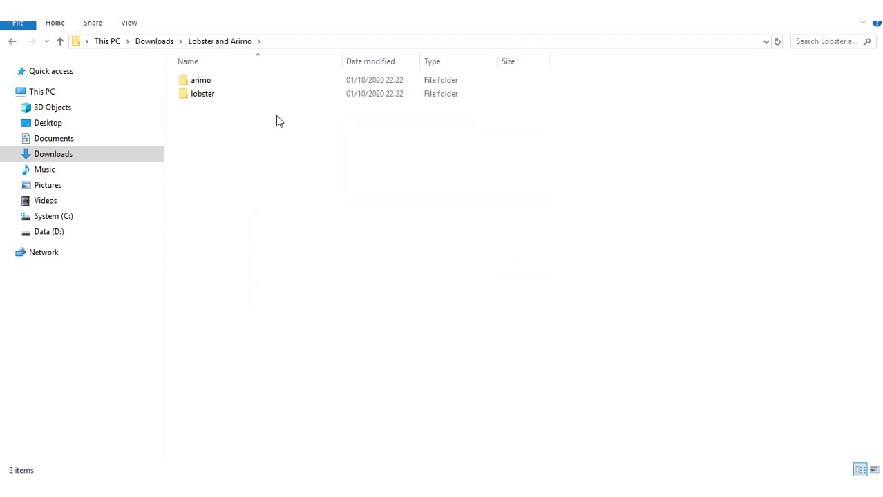
double_click(225, 85)
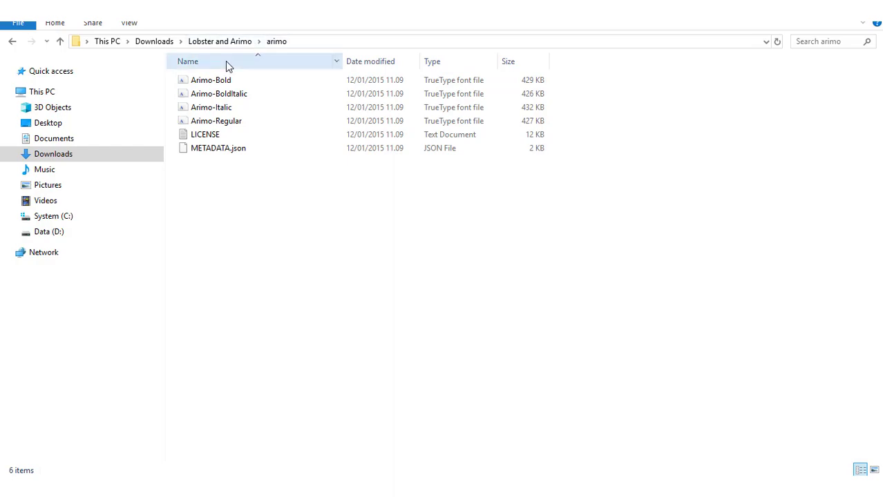
click(274, 83)
click(274, 83)
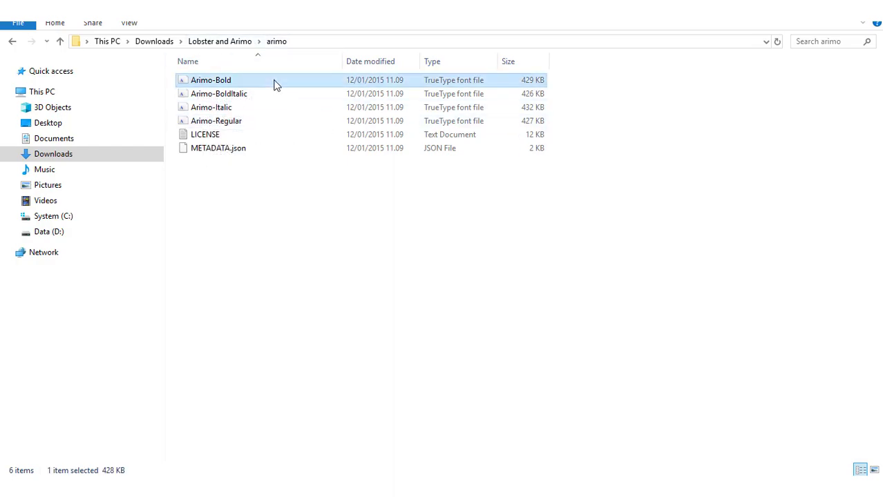
Install the Arimo Bold and Arimo Bold Italic fonts from their font previews.
double_click(275, 83)
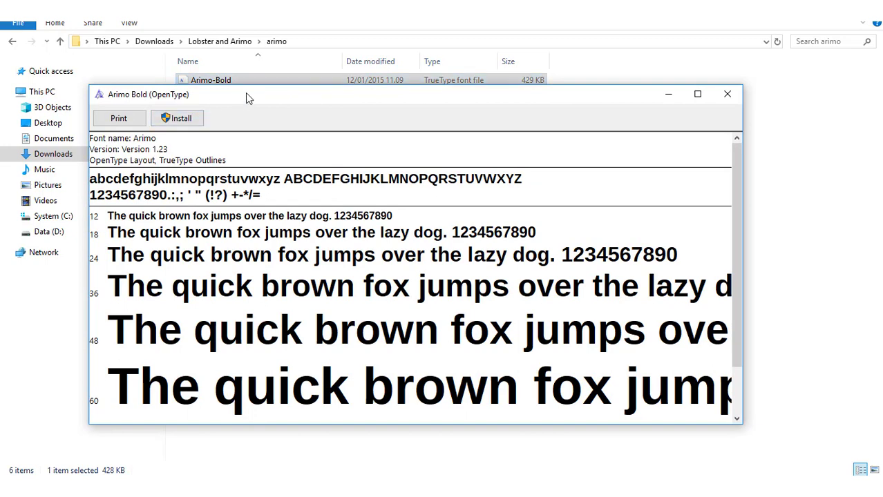
drag(246, 94, 296, 76)
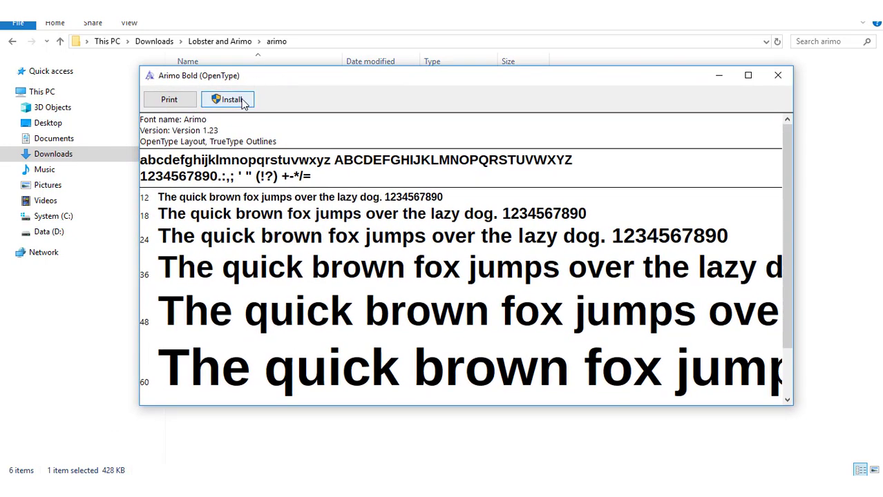
click(242, 101)
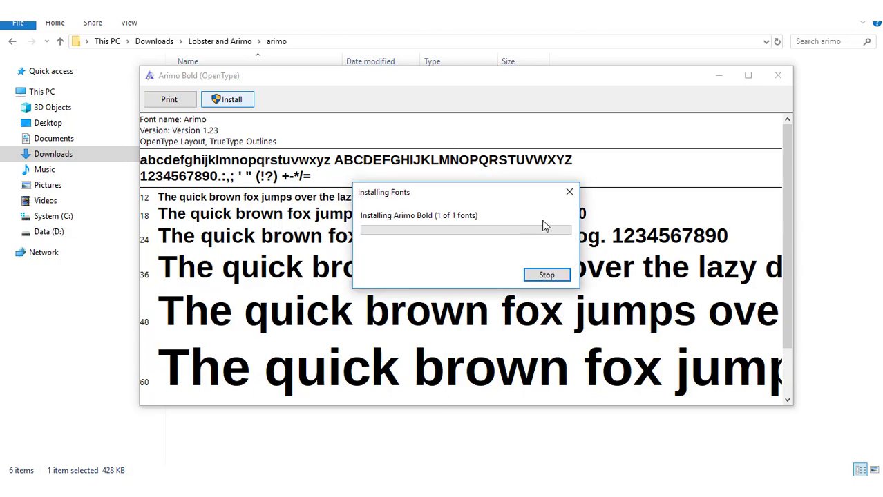
click(778, 75)
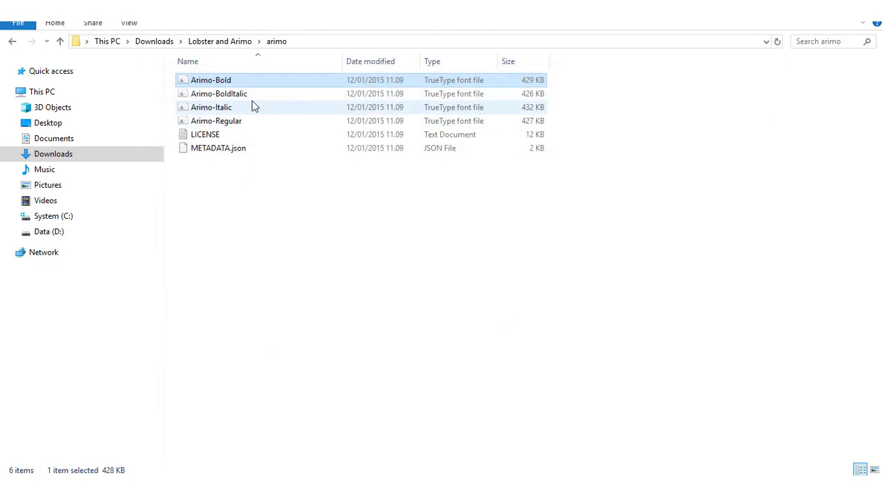
double_click(247, 94)
click(212, 139)
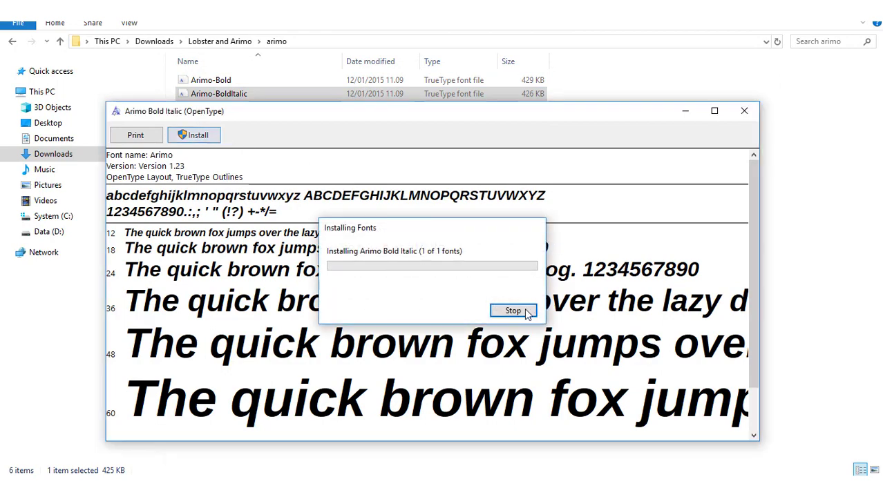
click(734, 121)
Install the Arimo Italic and Arimo Regular fonts.
double_click(227, 108)
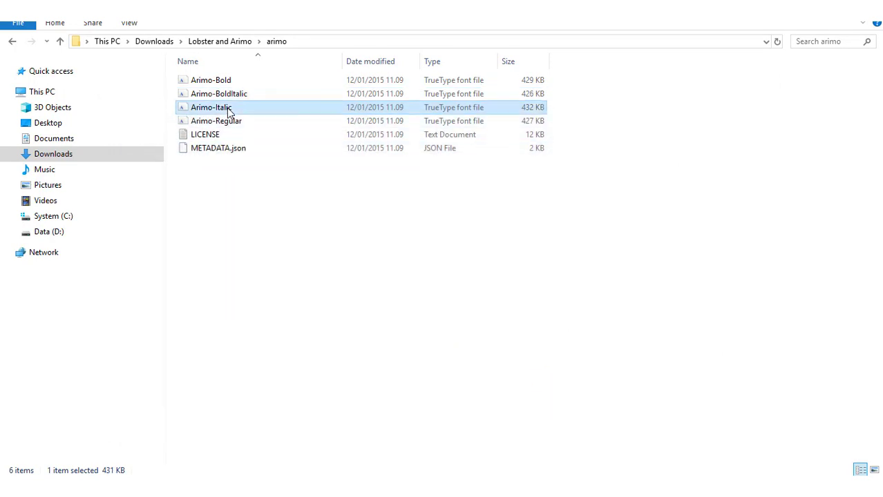
click(114, 51)
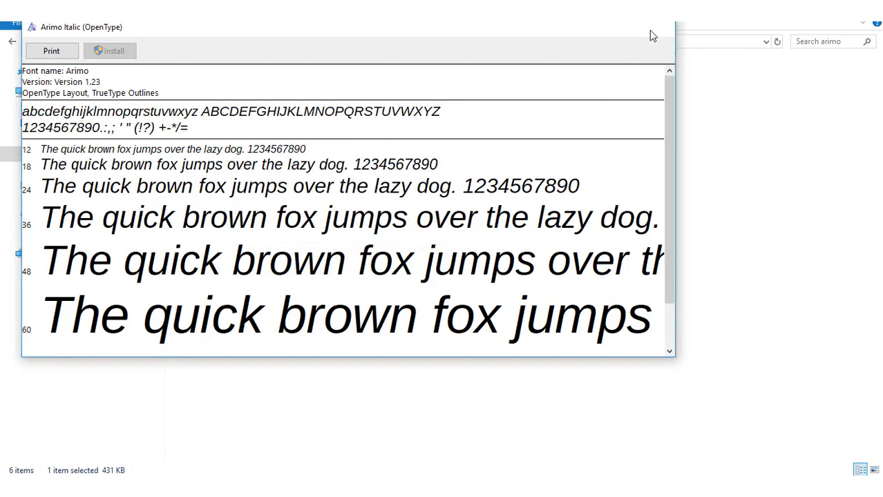
click(650, 30)
double_click(253, 127)
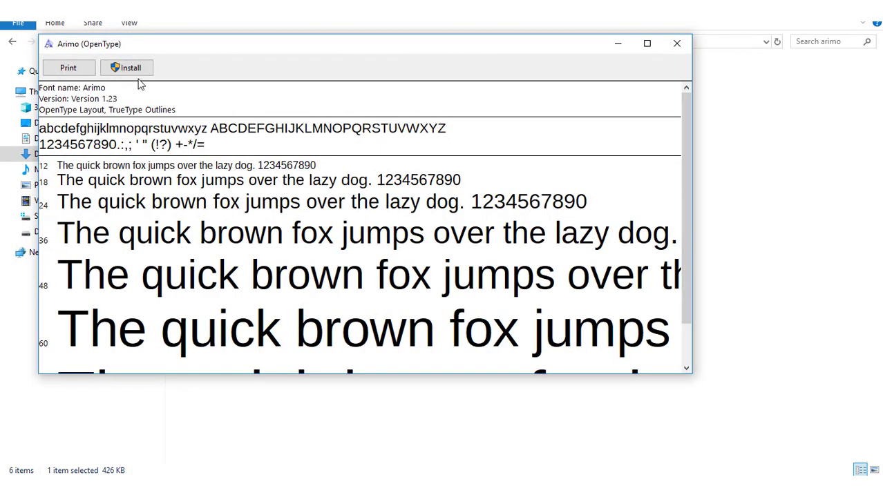
click(119, 69)
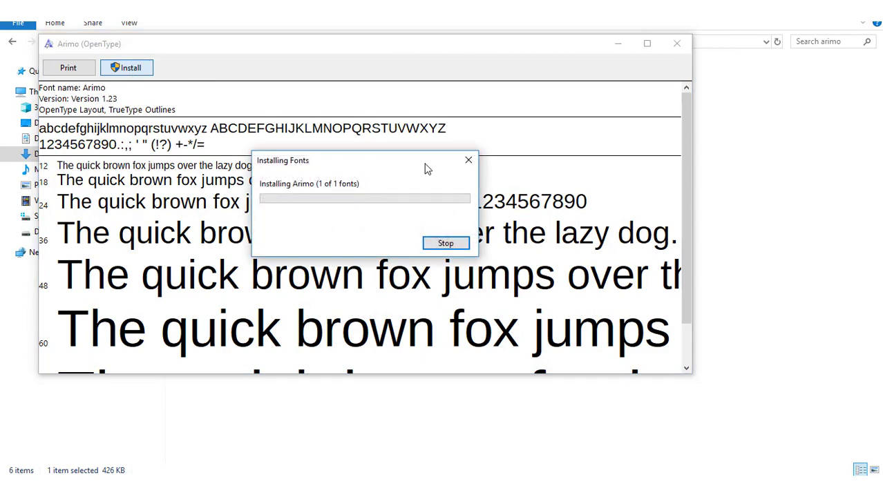
click(669, 44)
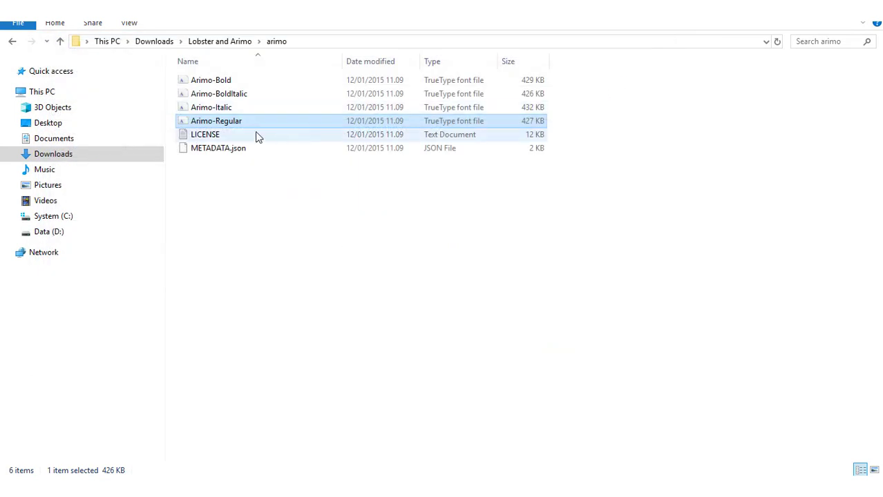
Install Lobster-Regular from the lobster folder and go back up to Downloads.
click(61, 43)
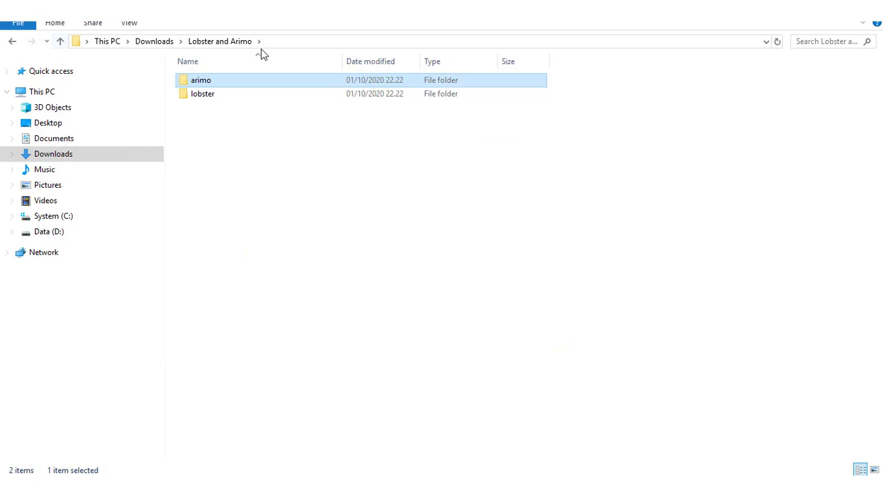
double_click(226, 94)
click(244, 81)
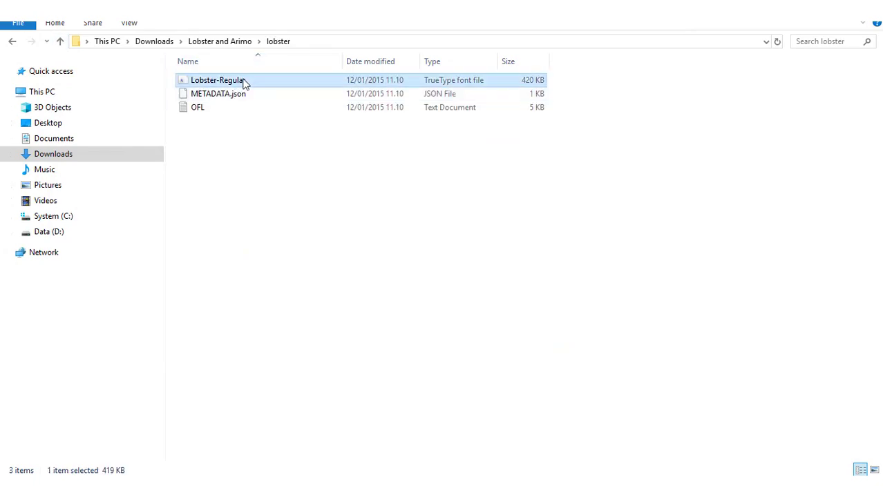
double_click(244, 82)
click(166, 85)
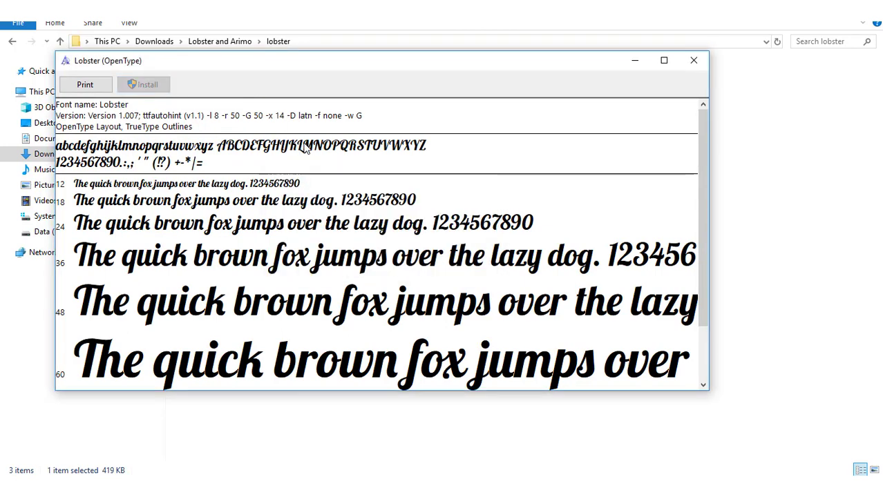
click(693, 60)
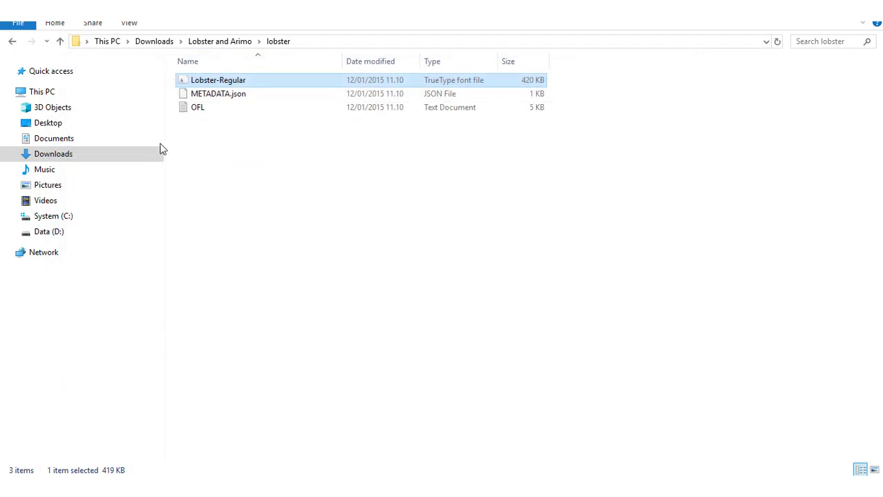
click(60, 41)
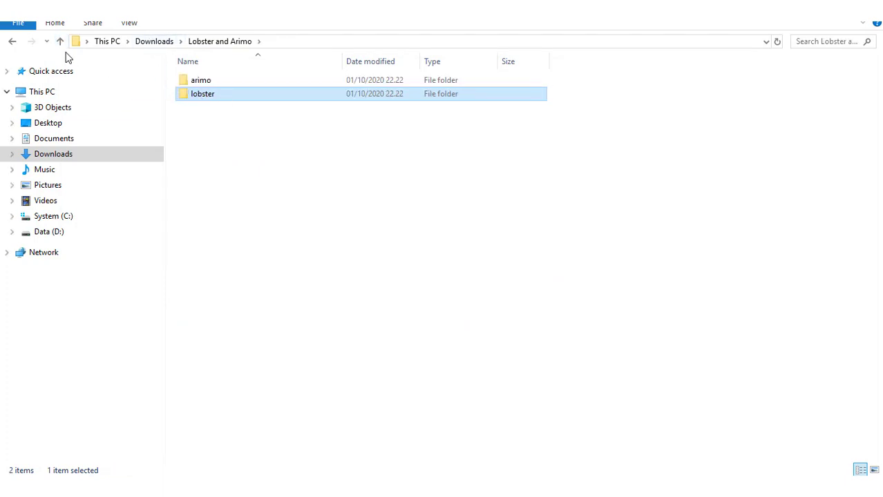
click(61, 41)
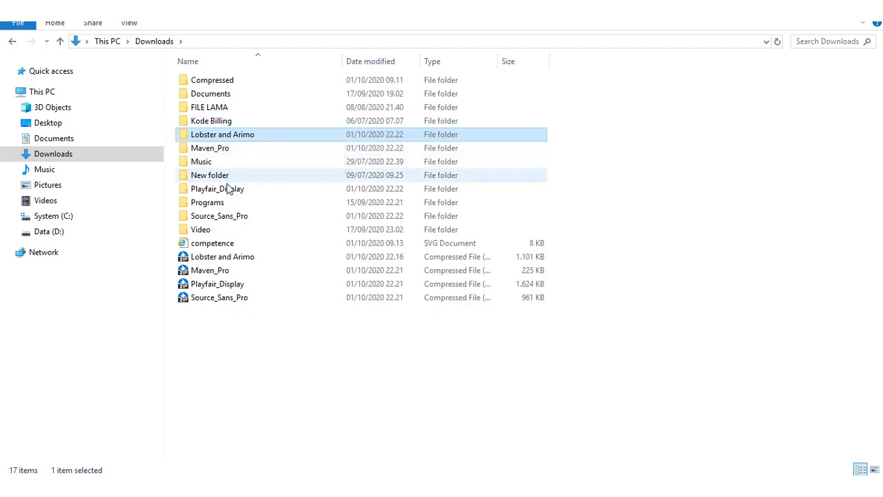
Install Playfair Display Italic from Playfair_Display, replacing the existing copy.
double_click(226, 187)
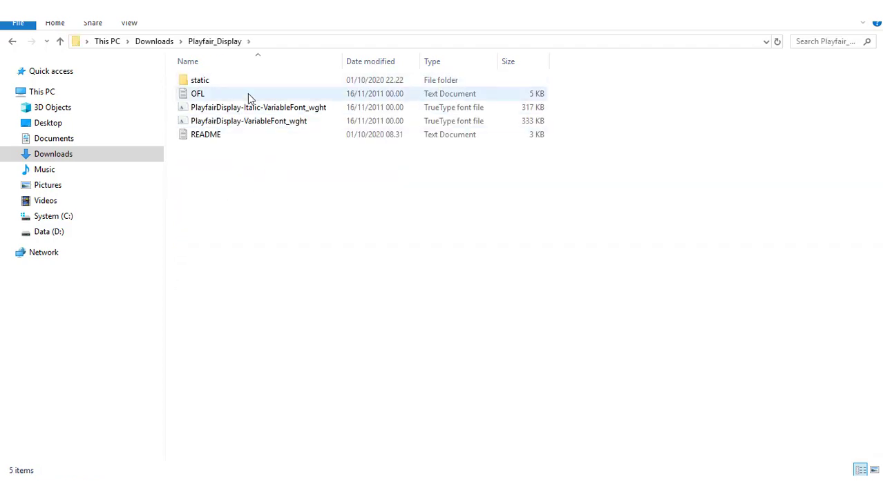
double_click(239, 110)
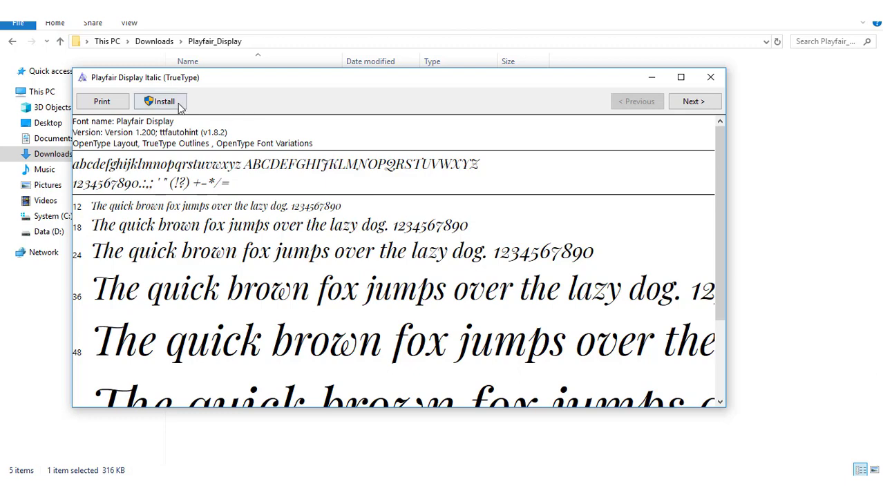
click(178, 104)
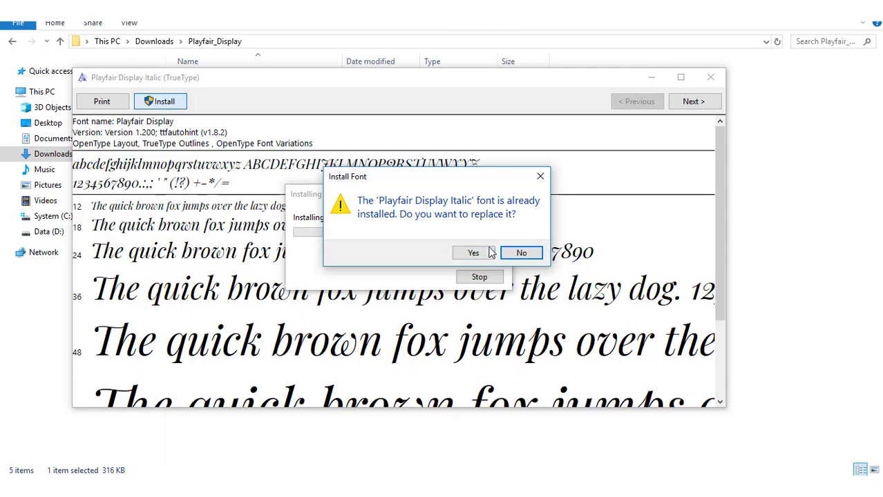
click(473, 253)
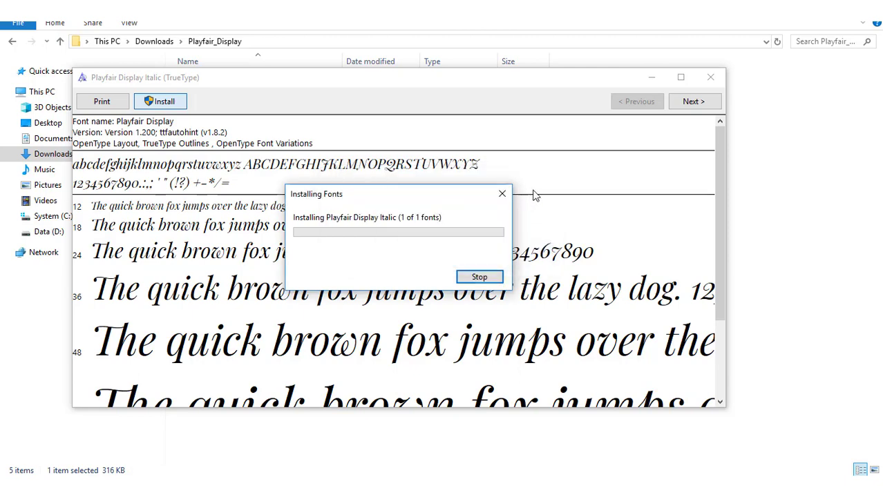
click(709, 79)
Install Playfair Display Regular, replacing the existing copy, and return to Downloads.
double_click(319, 125)
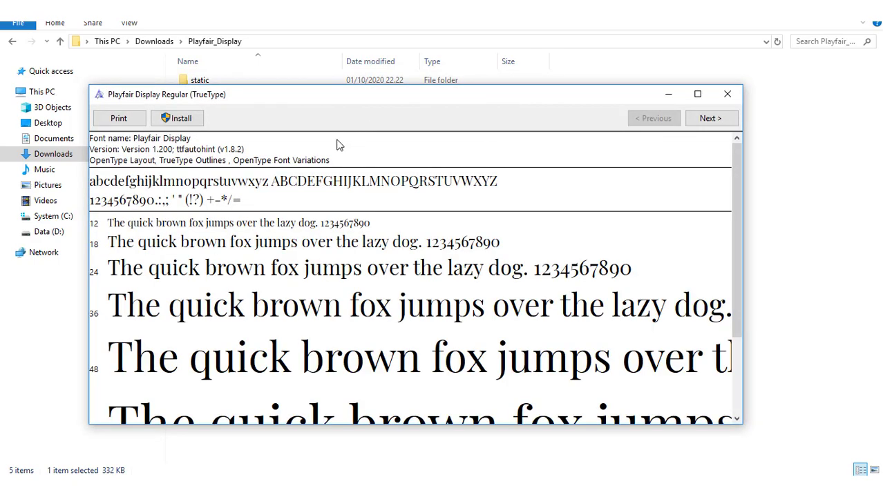
click(181, 118)
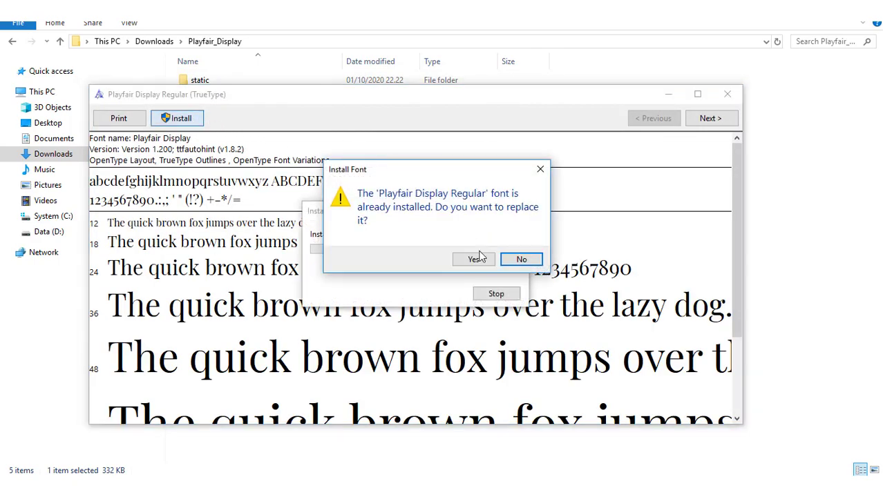
click(476, 258)
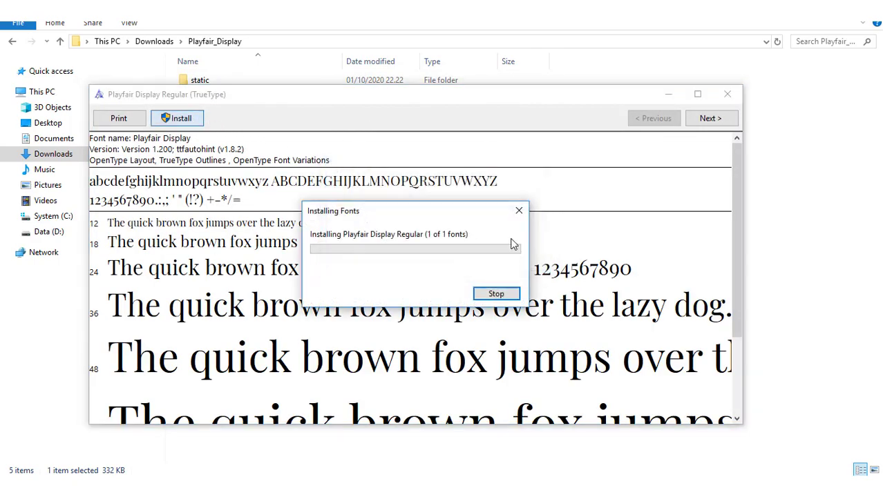
click(727, 95)
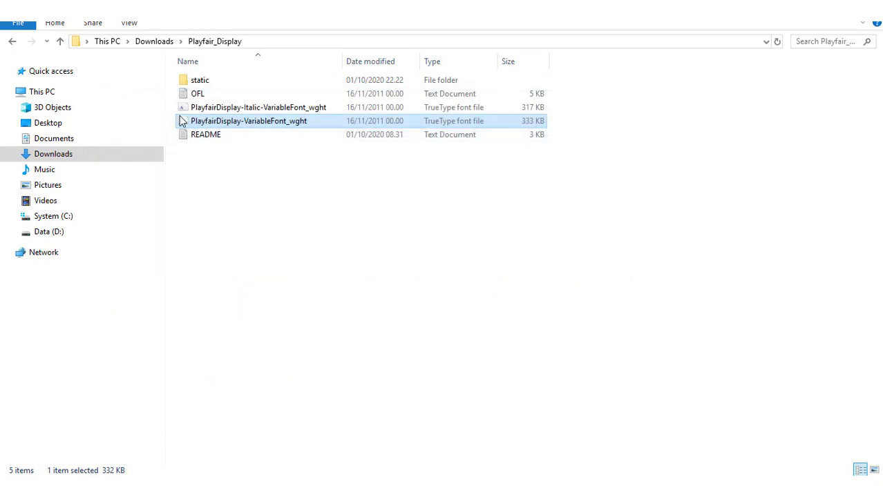
click(60, 42)
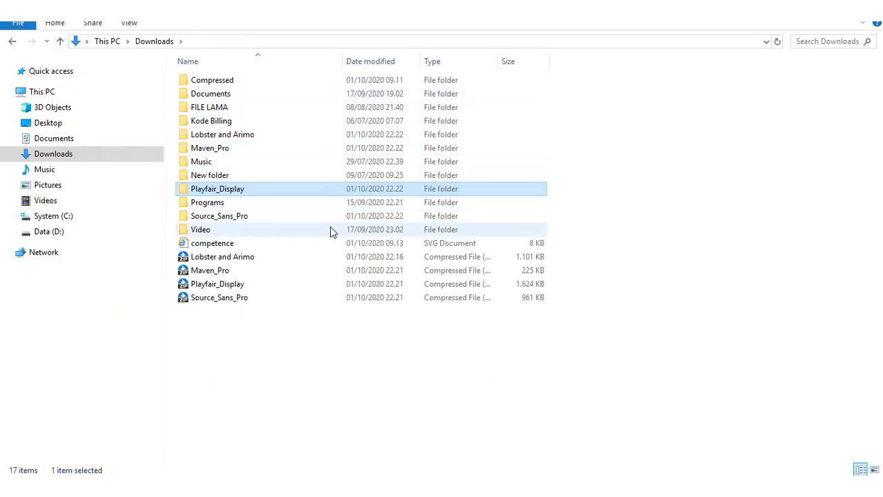
Install MavenPro-VariableFont_wght from the Maven_Pro folder and return to Downloads.
double_click(250, 150)
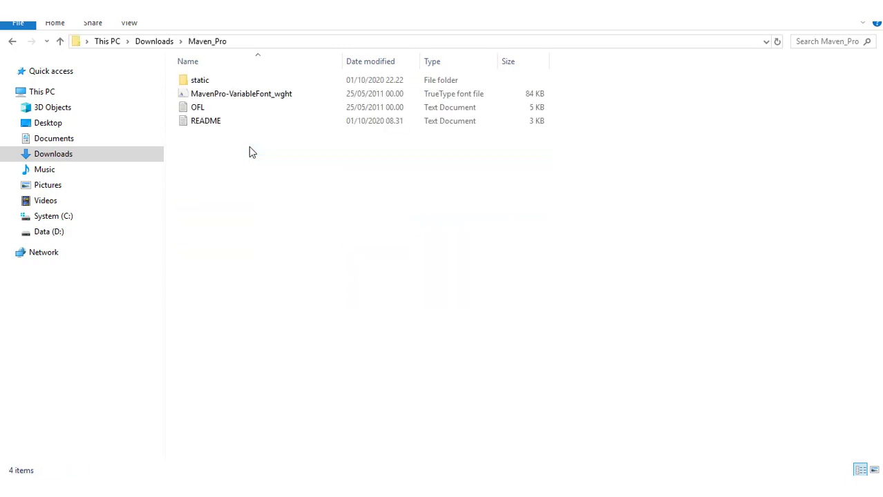
double_click(245, 95)
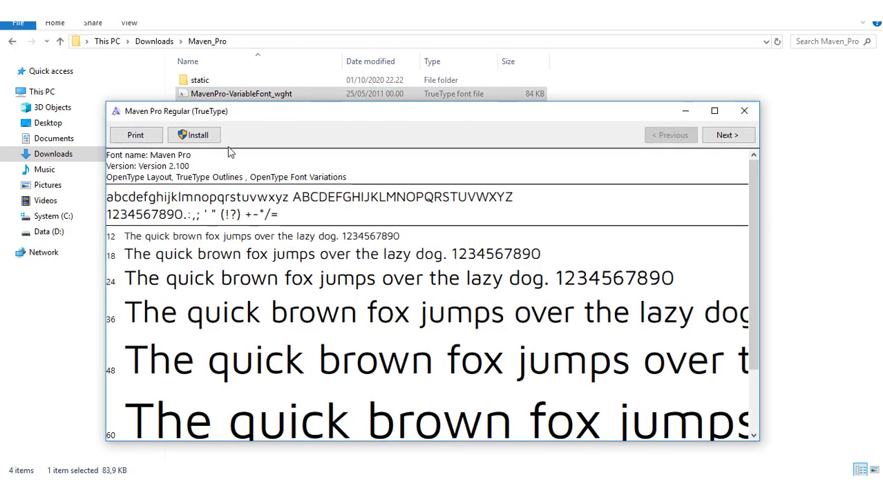
click(200, 135)
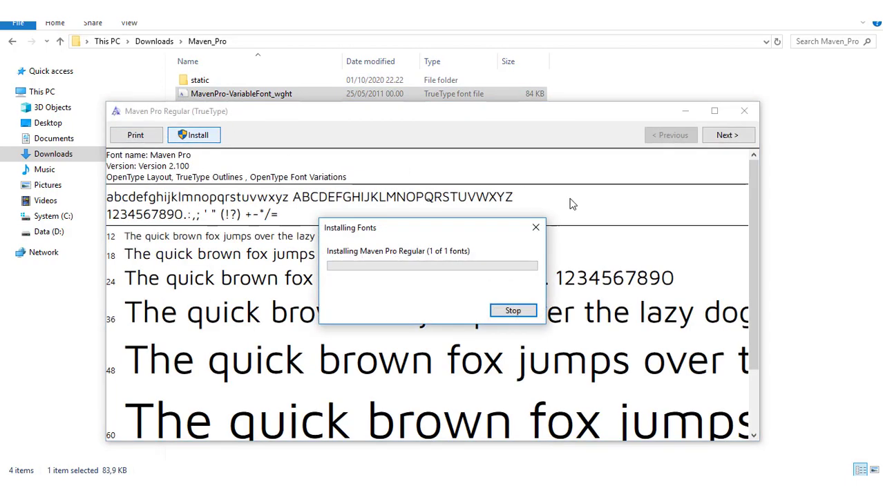
click(744, 111)
click(61, 42)
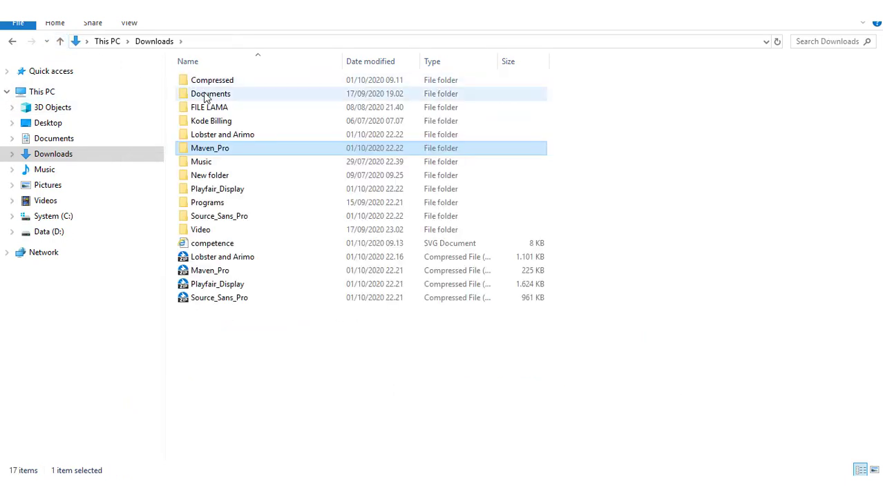
Copy all twelve SourceSansPro font files, then go to the System (C:) drive.
double_click(228, 217)
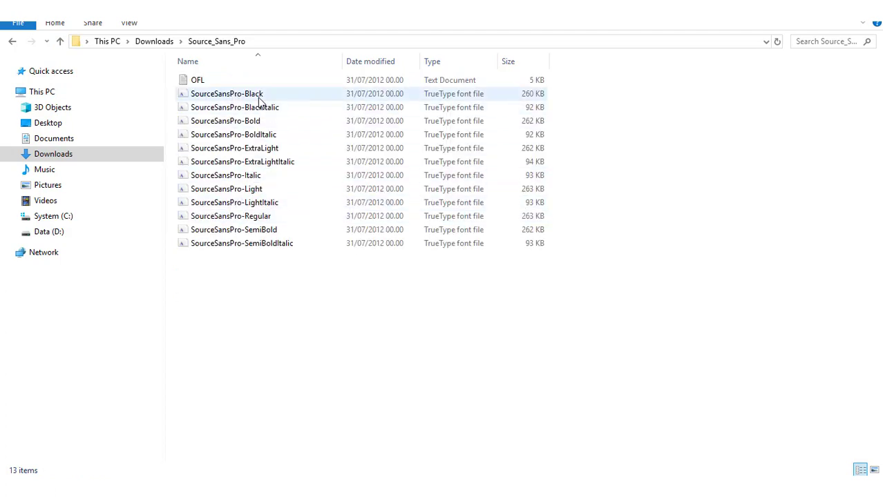
click(277, 93)
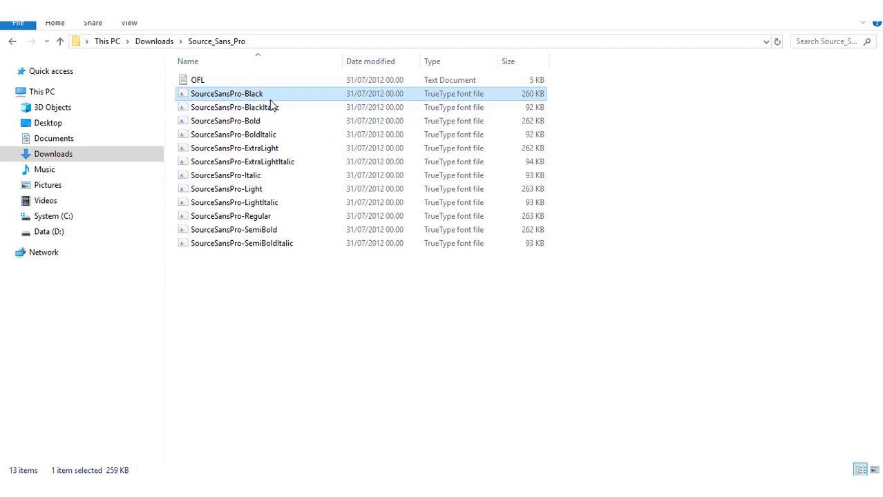
click(274, 108)
key(shift+Down)
key(shift+Down)
key(shift+Down)
key(shift+Down)
key(shift+Down)
key(shift+Down)
key(shift+Down)
key(shift+Down)
key(shift+Down)
key(shift+Down)
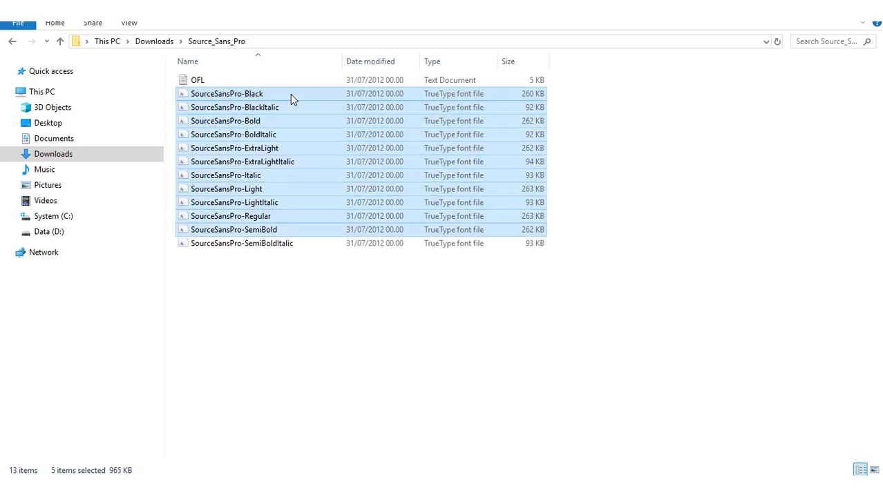
key(shift+Down)
right_click(300, 104)
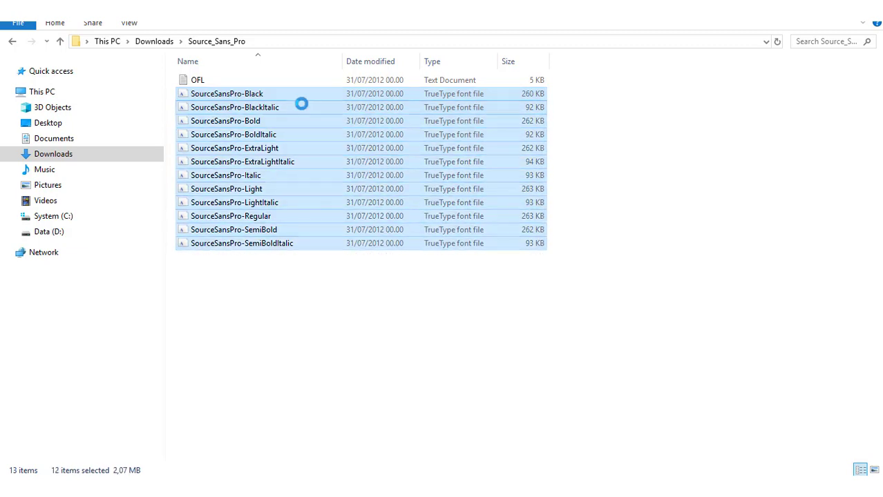
click(341, 400)
click(61, 219)
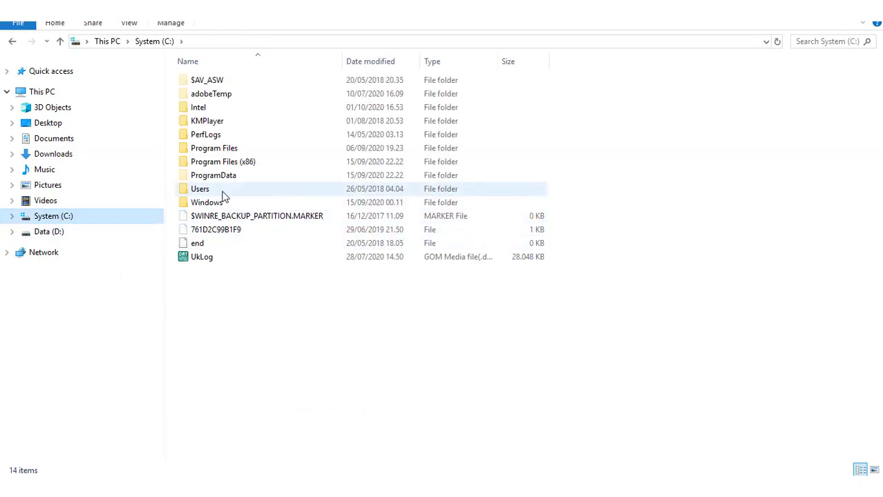
Paste the copied Source Sans Pro fonts into C:\Windows\Fonts.
double_click(221, 202)
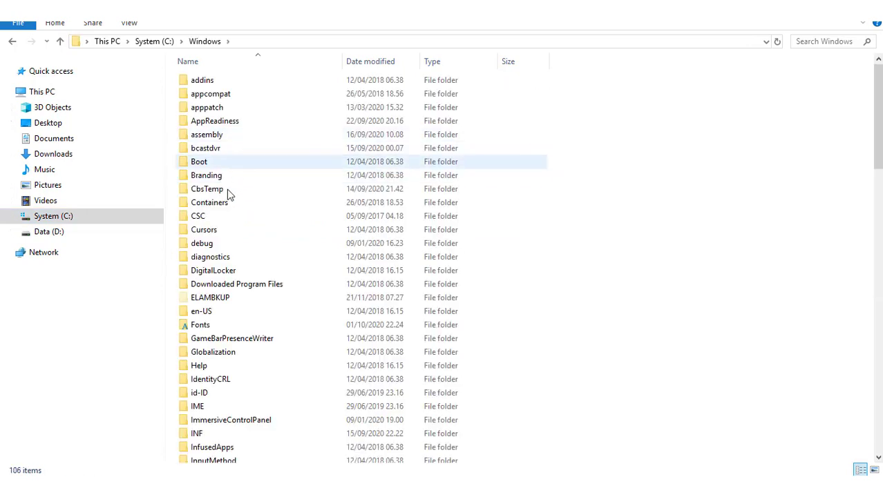
double_click(199, 325)
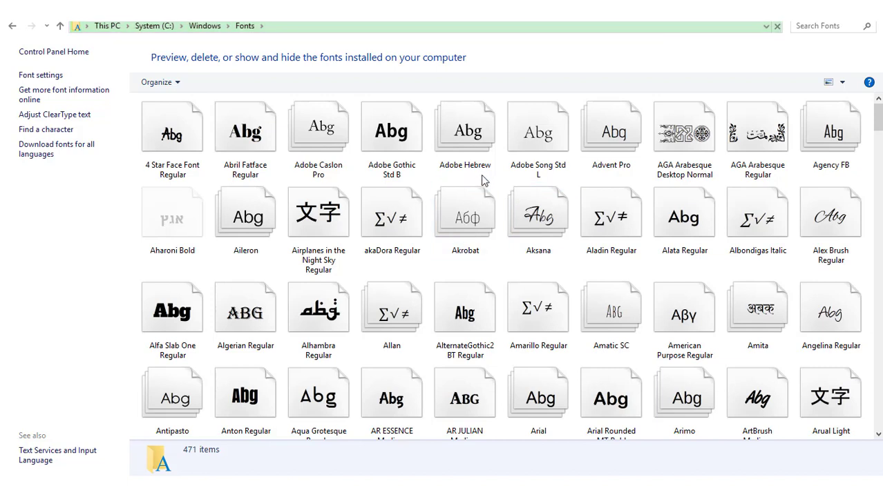
right_click(485, 180)
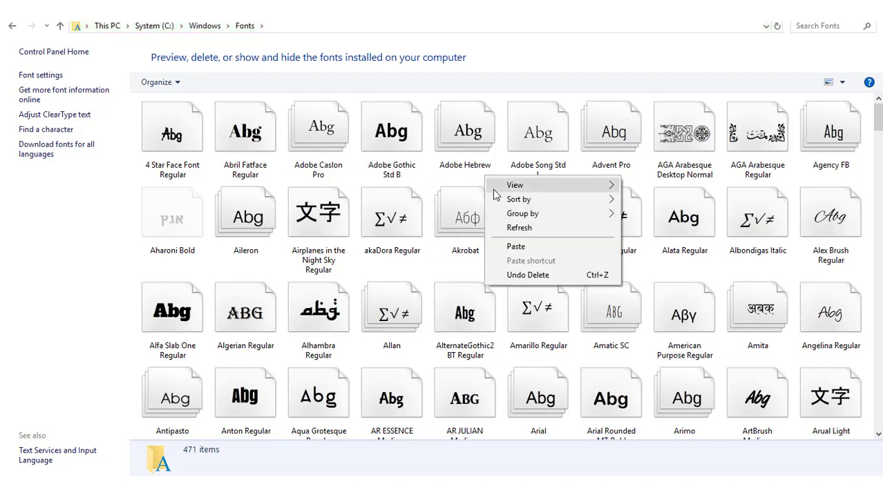
click(515, 247)
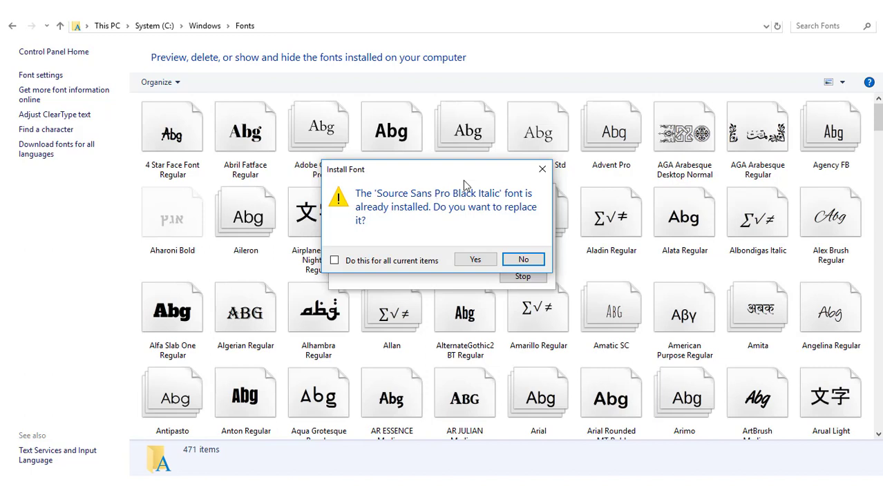
Replace each already-installed Source Sans Pro style, then leave the Fonts window.
click(465, 257)
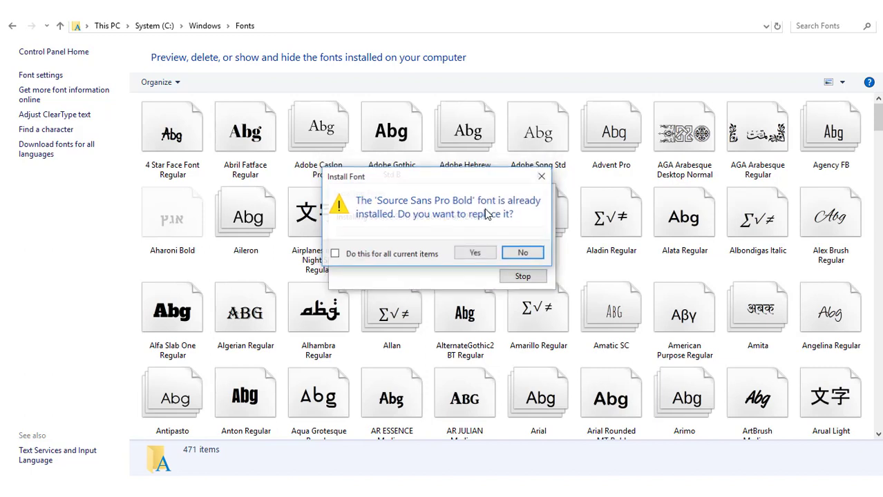
click(474, 253)
click(475, 258)
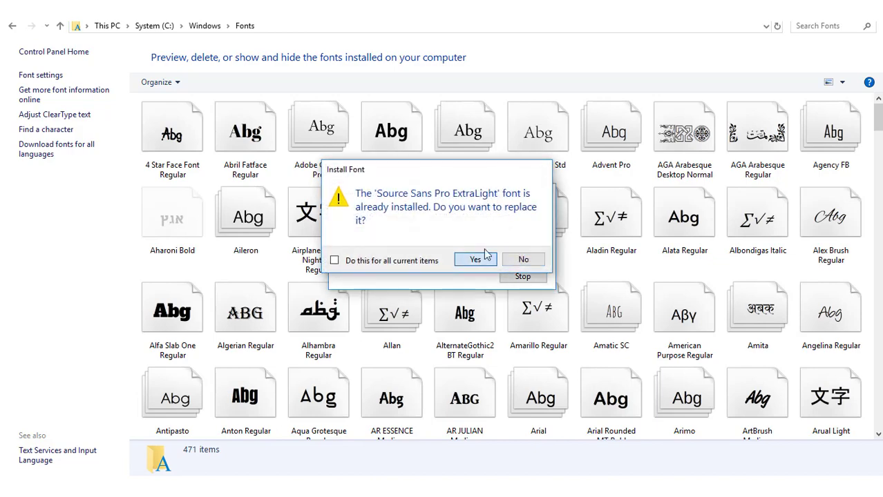
click(485, 257)
click(484, 258)
click(484, 258)
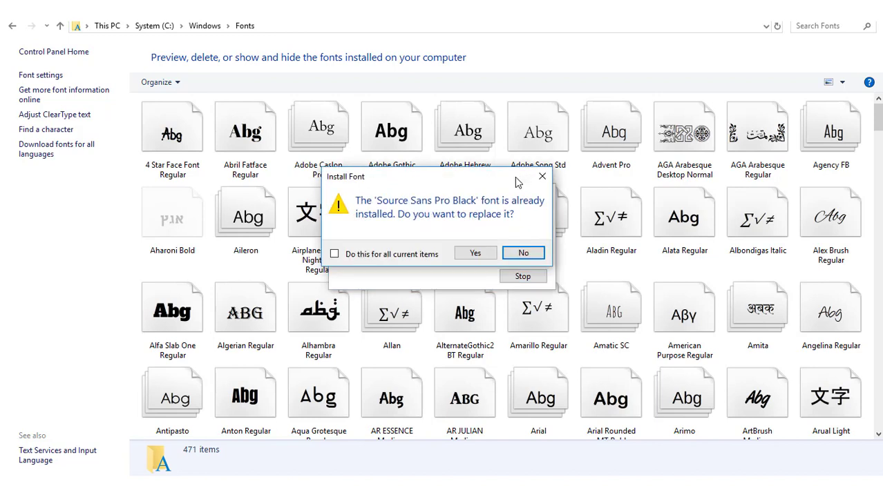
click(486, 256)
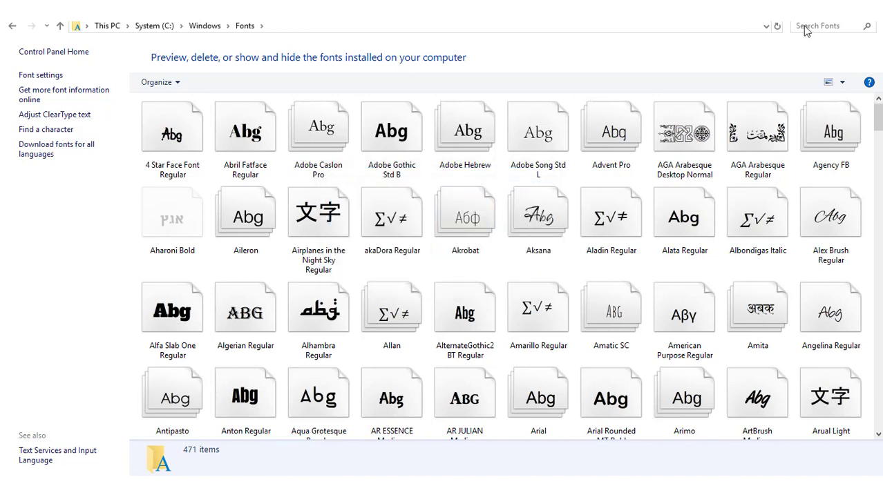
click(874, 2)
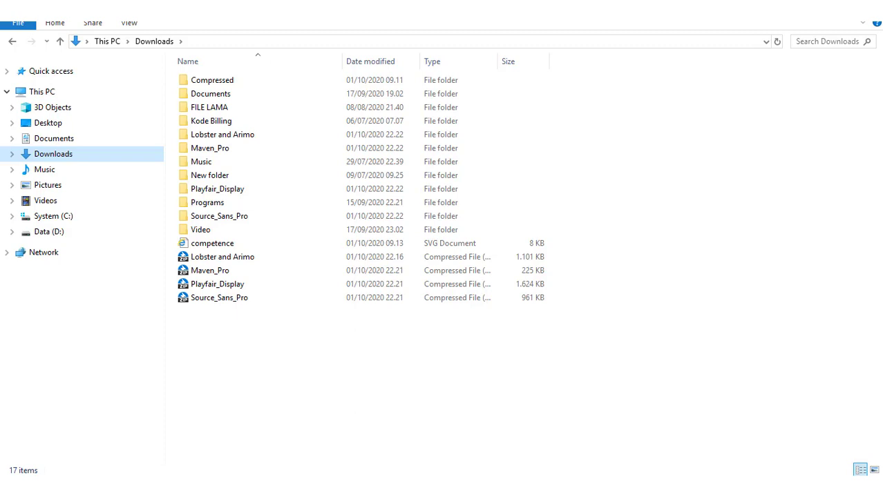
Bring the browser forward and open the Google Fonts catalogue.
mouse_move(227, 492)
click(227, 428)
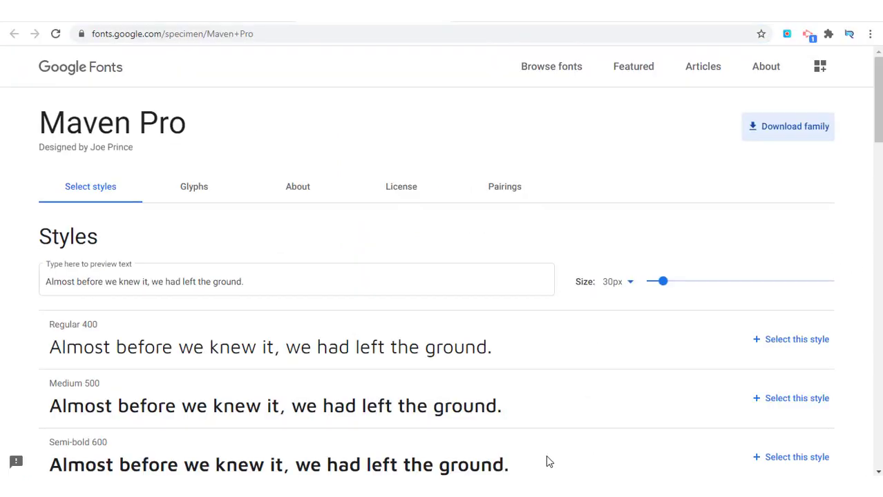
click(566, 69)
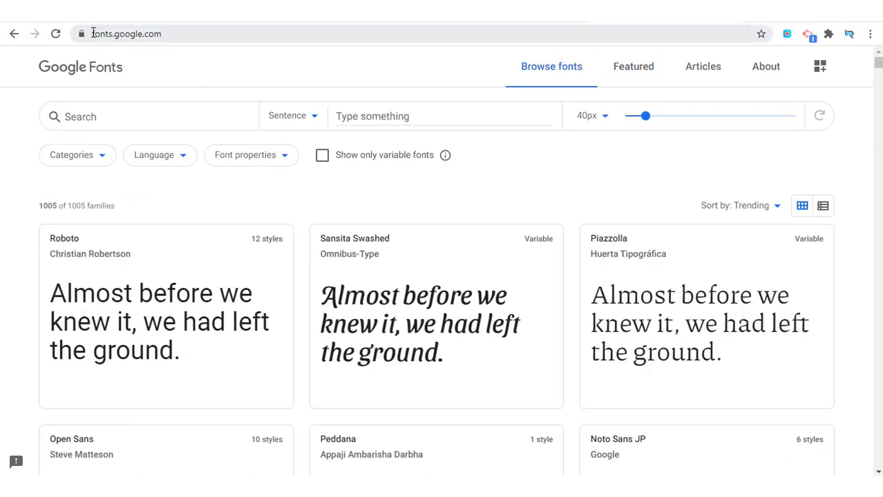
click(94, 34)
click(116, 38)
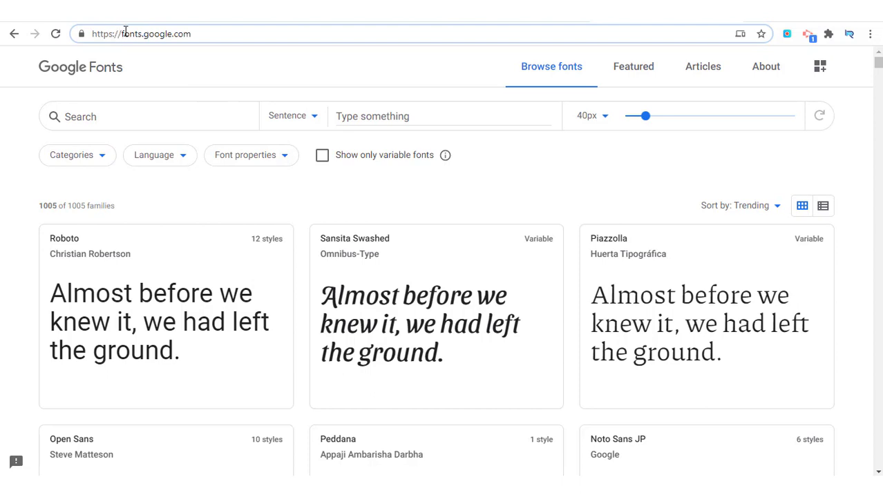
click(197, 34)
Search the font catalogue for 'pacifico', fixing the misspelling.
click(113, 118)
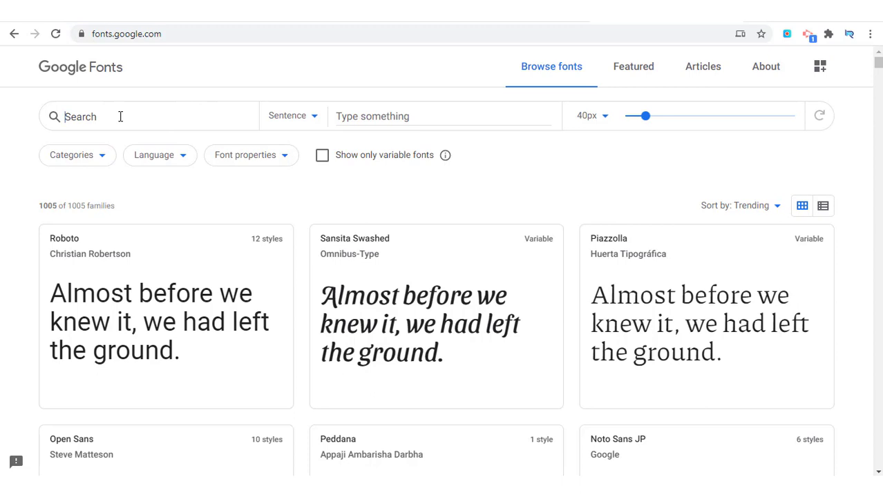
text(p)
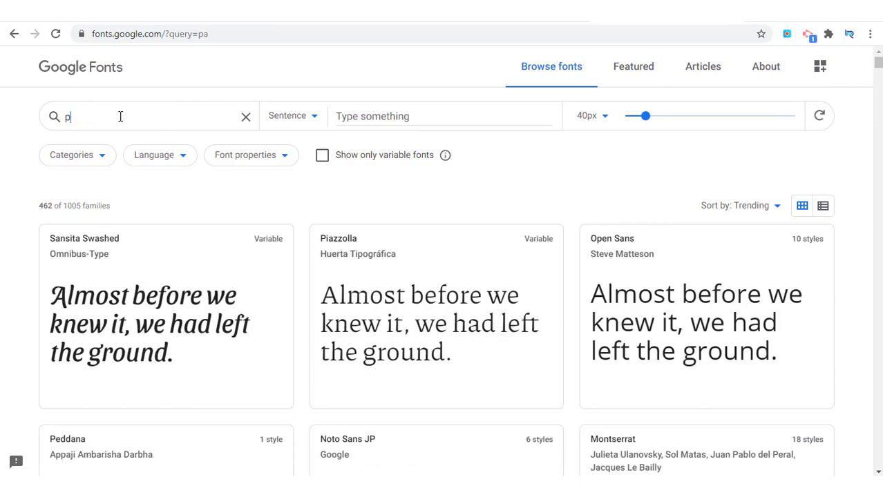
text(asi)
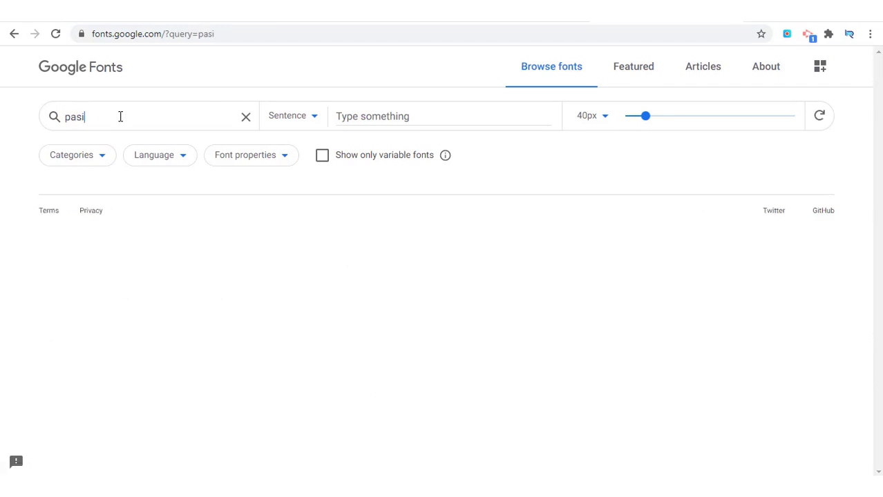
key(BackSpace)
text(ci)
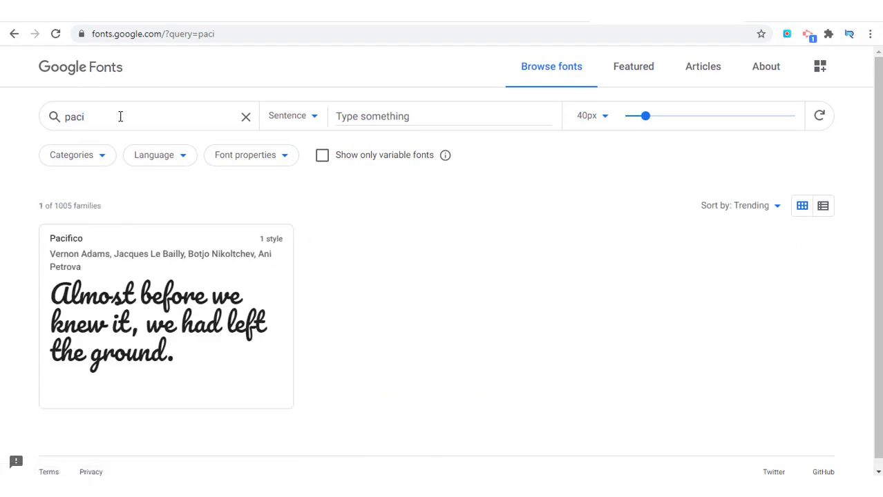
text(fico)
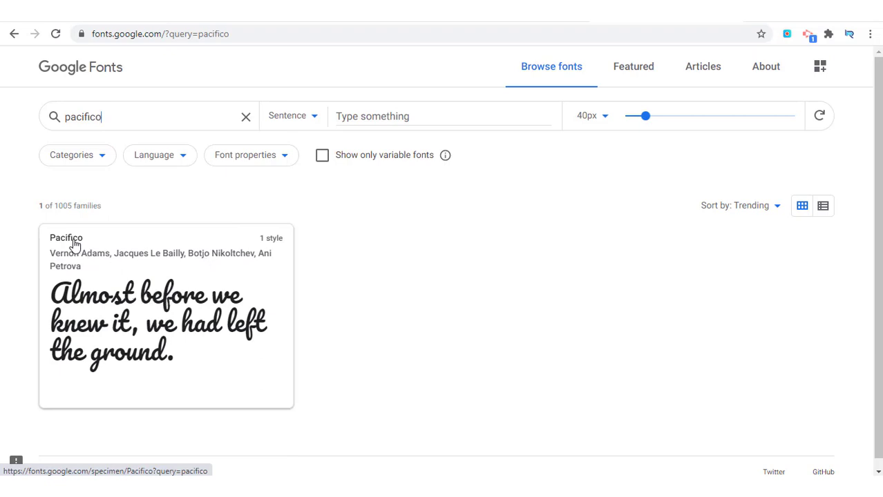
Open the Pacifico family page and start downloading the family.
click(72, 244)
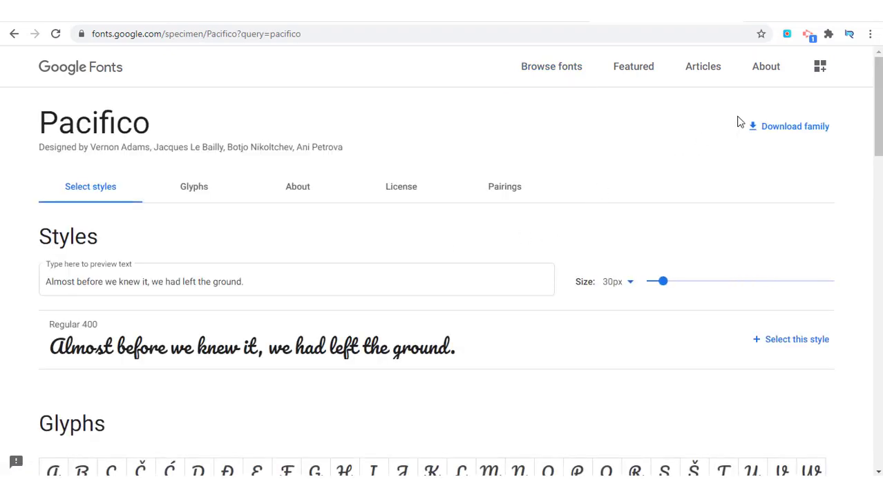
click(809, 133)
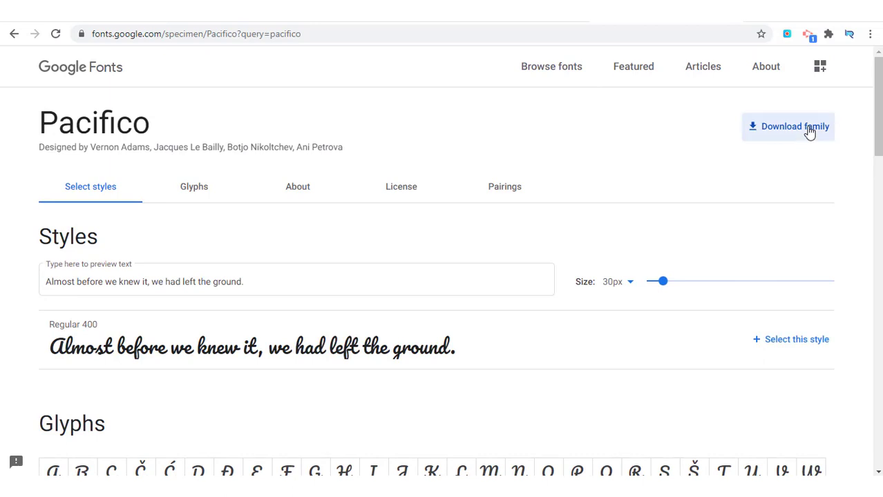
click(445, 312)
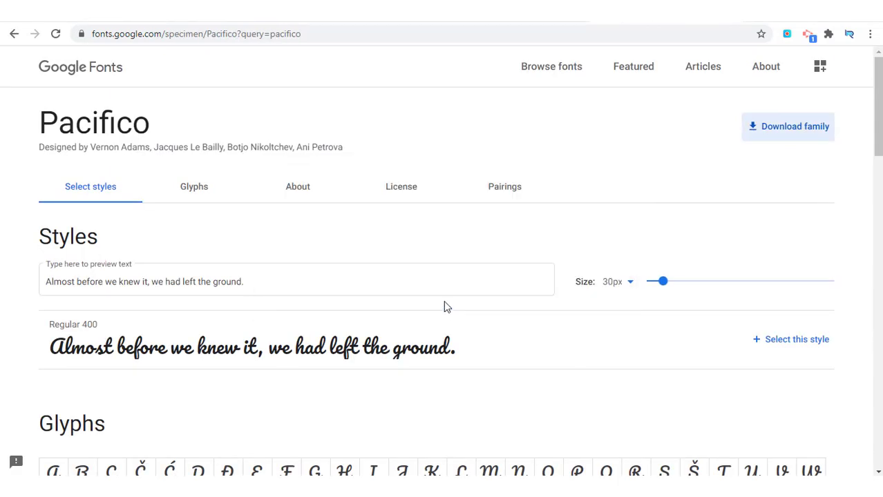